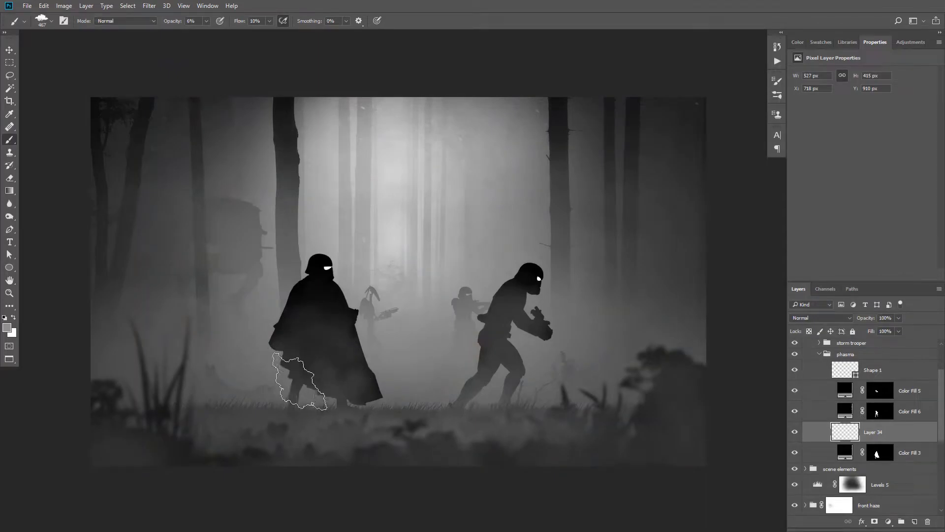
- Brush a stroke of extra fog over the cloaked figure
mouse_move(299, 381)
left_mouse_down()
mouse_move(316, 331)
mouse_move(326, 348)
left_mouse_up()
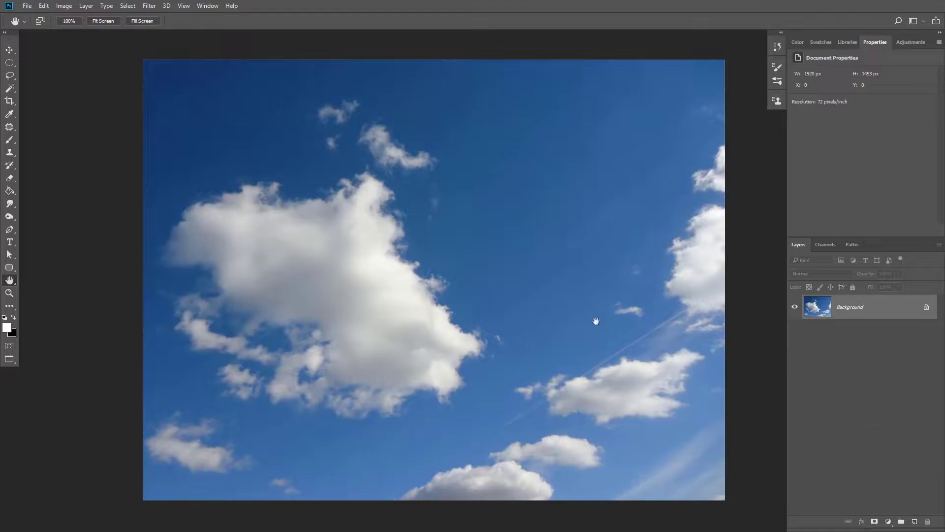
- Unlock the cloud background as Layer 0, compare channels, and duplicate Red as 'Red copy'
left_click_drag(541, 279, 517, 281)
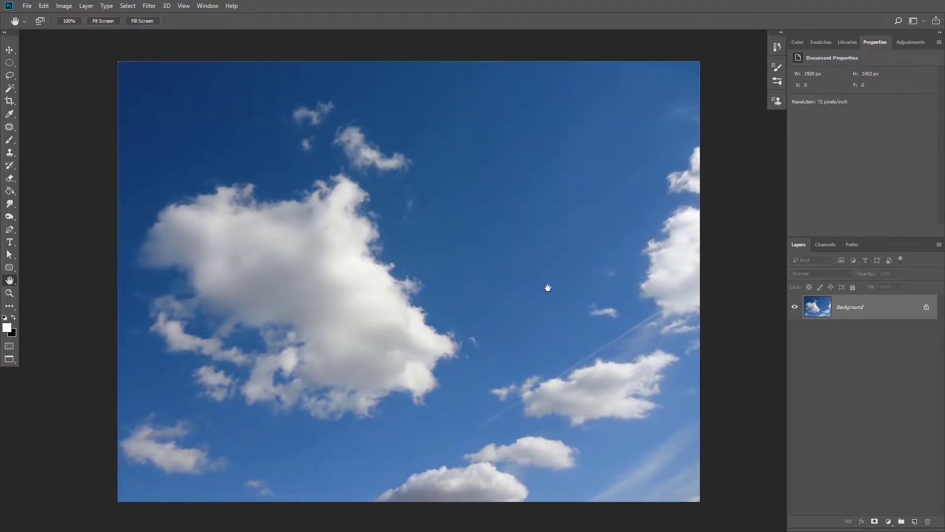
left_click(925, 308)
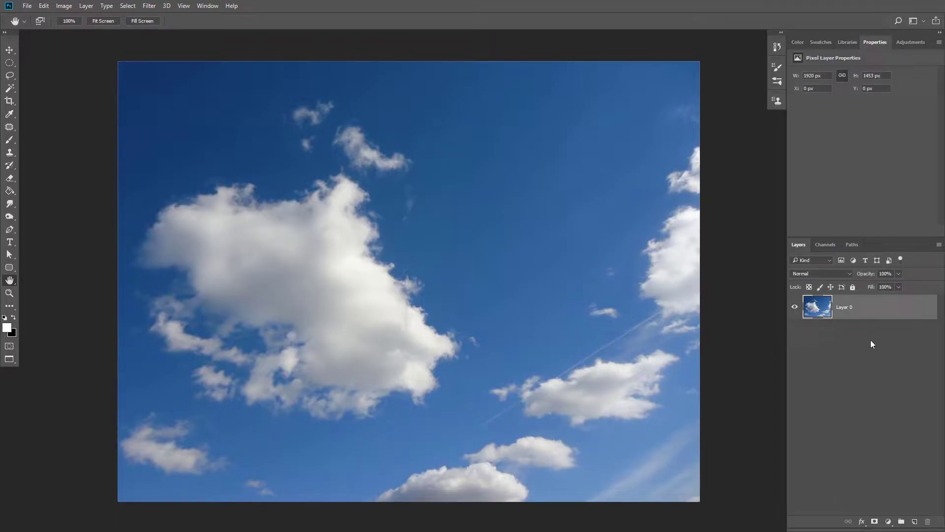
left_click(824, 245)
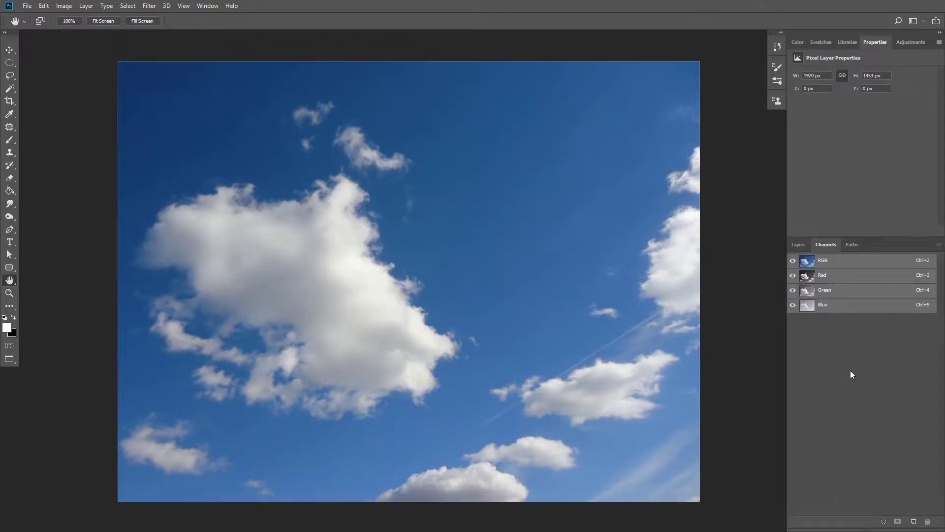
left_click(835, 276)
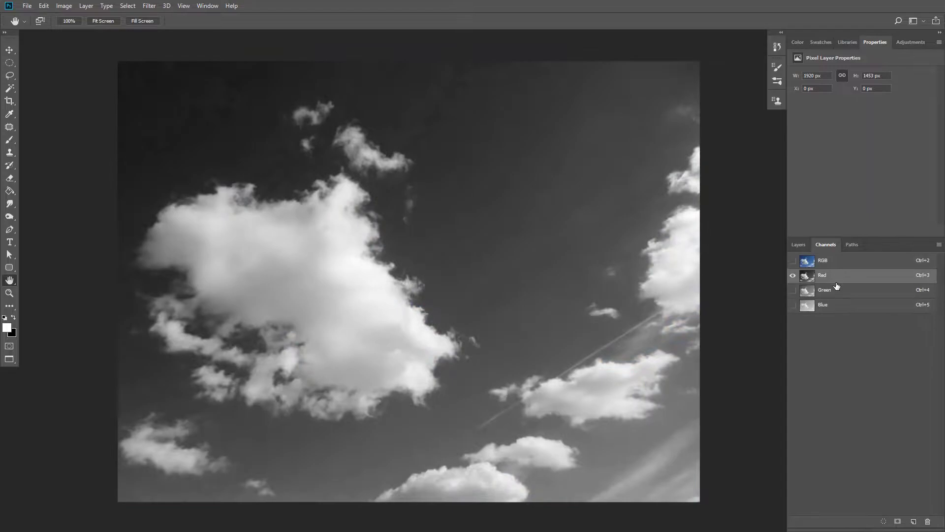
left_click(836, 291)
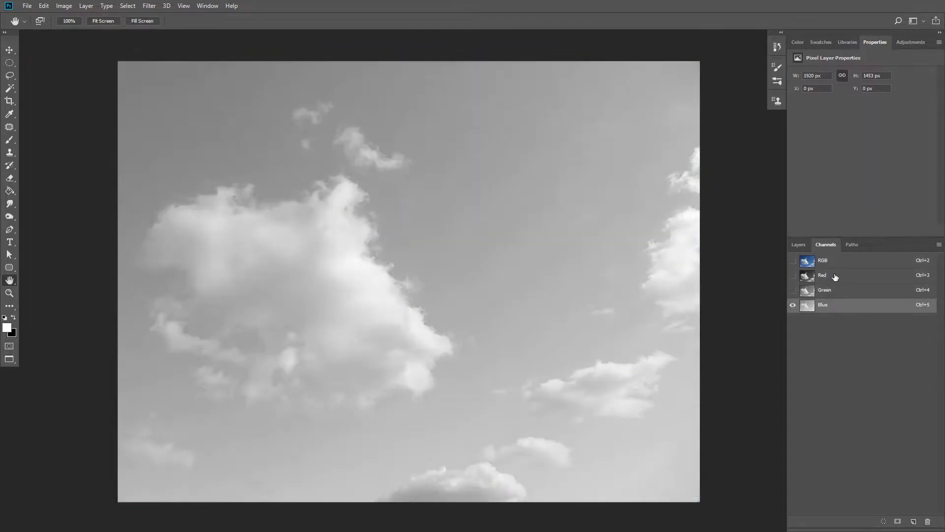
left_click(846, 279)
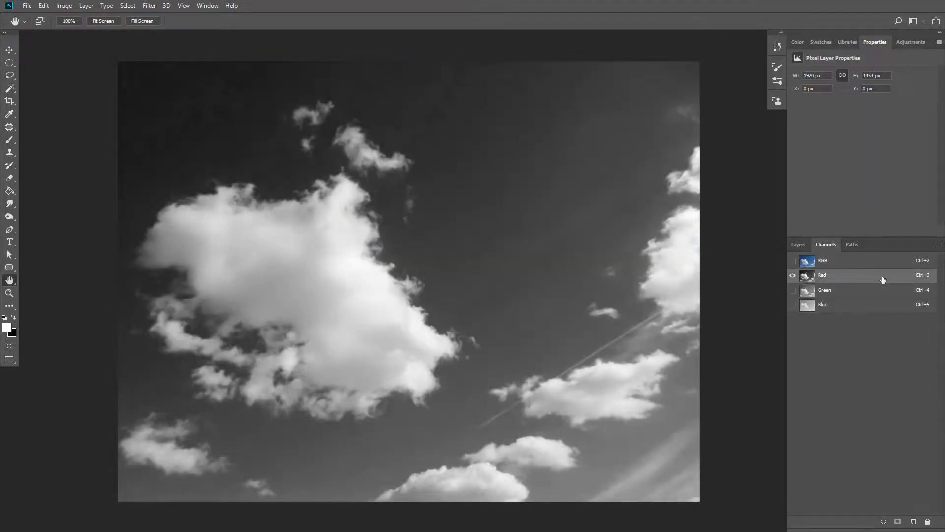
left_click_drag(879, 278, 914, 522)
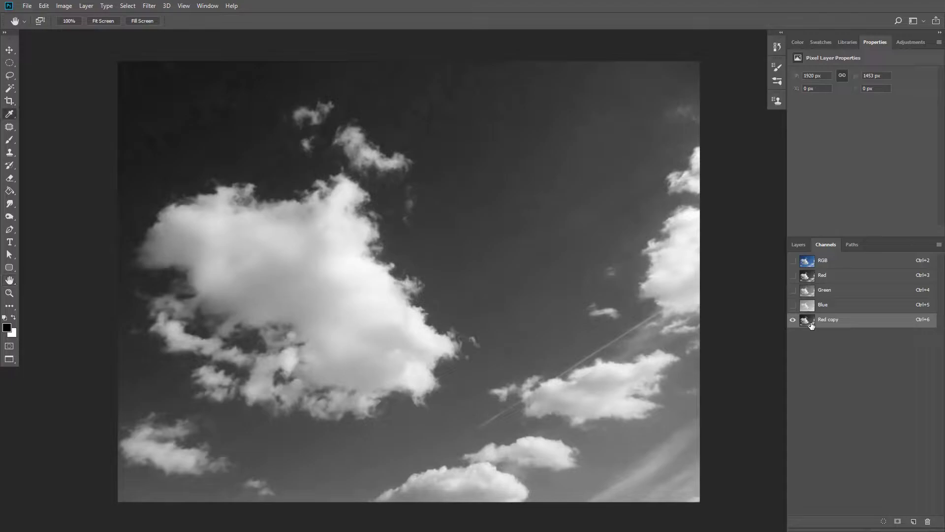
- Apply Levels to Red copy, trying higher black points to darken the sky
key("ctrl+l")
left_click_drag(655, 187, 671, 189)
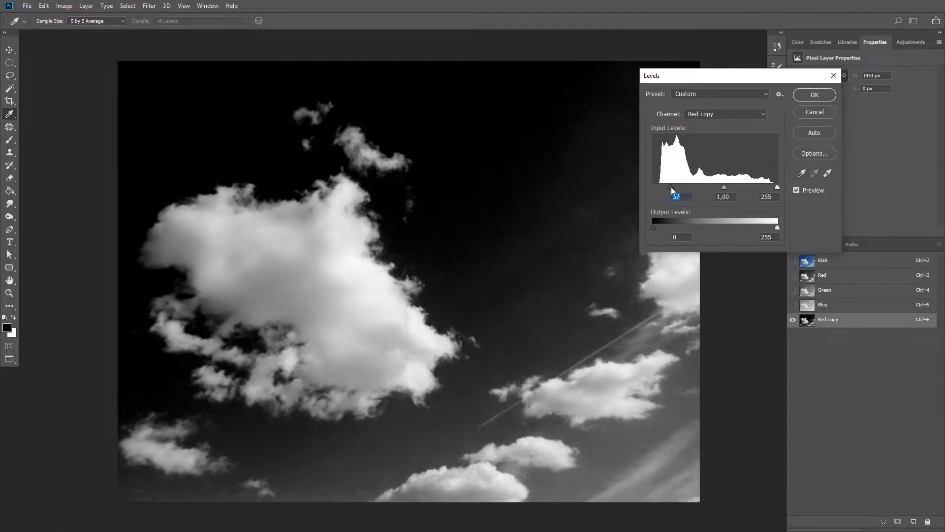
left_click_drag(672, 188, 684, 186)
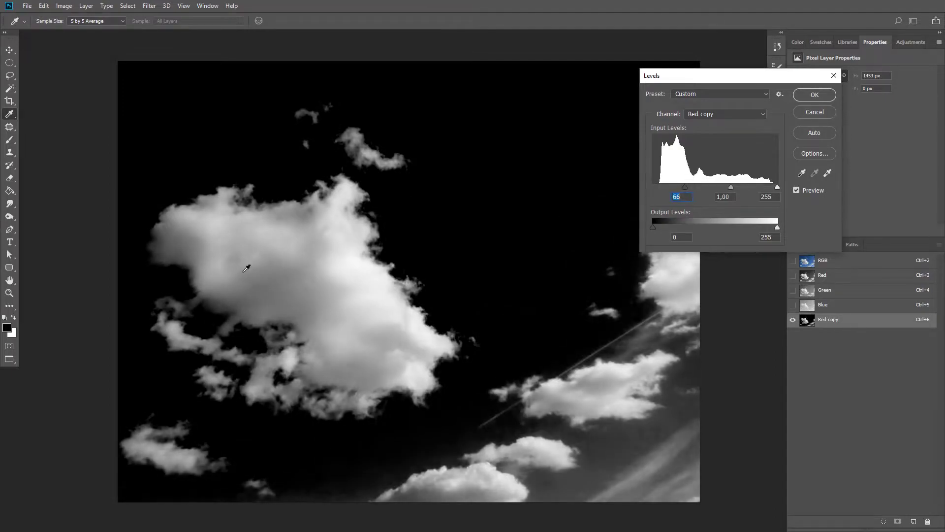
left_click(797, 190)
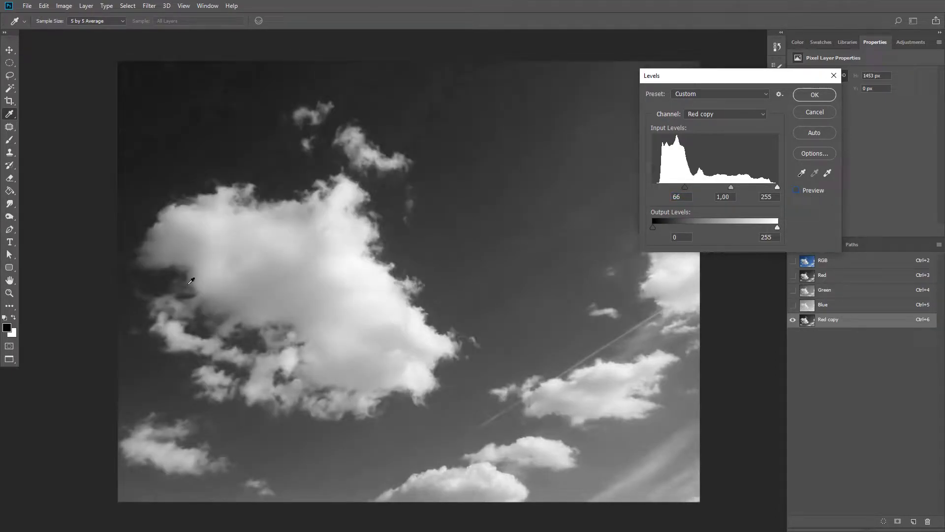
left_click(797, 189)
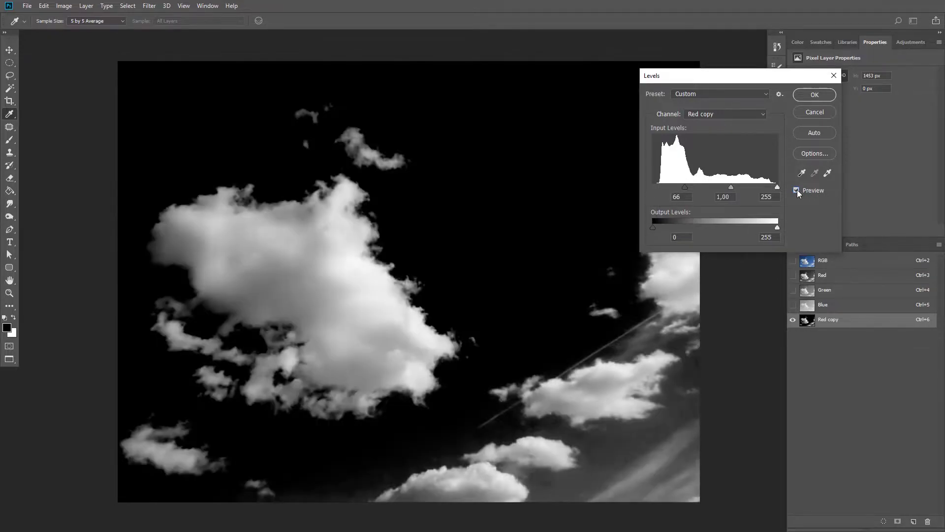
left_click_drag(683, 186, 669, 186)
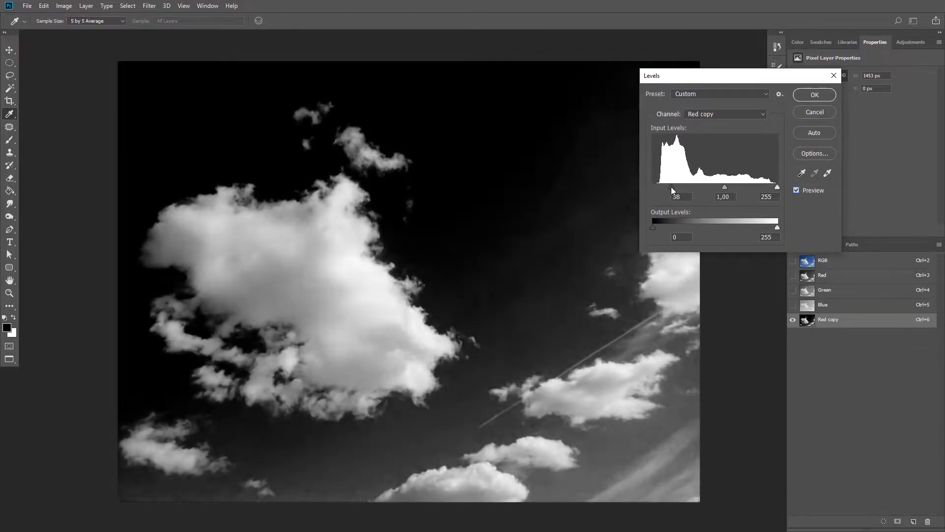
left_click(797, 189)
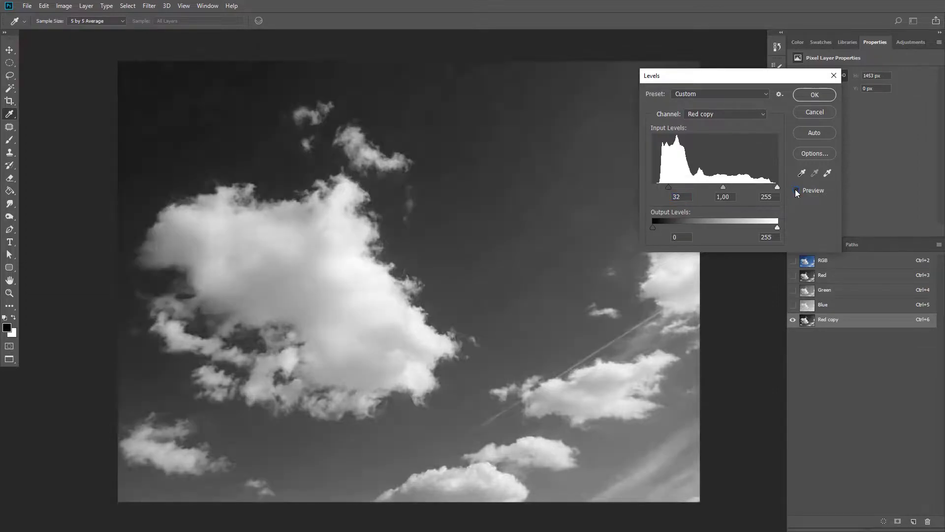
- Settle the Levels at black point 30 and midtones 0.79, checking against the original
left_click_drag(668, 188, 737, 185)
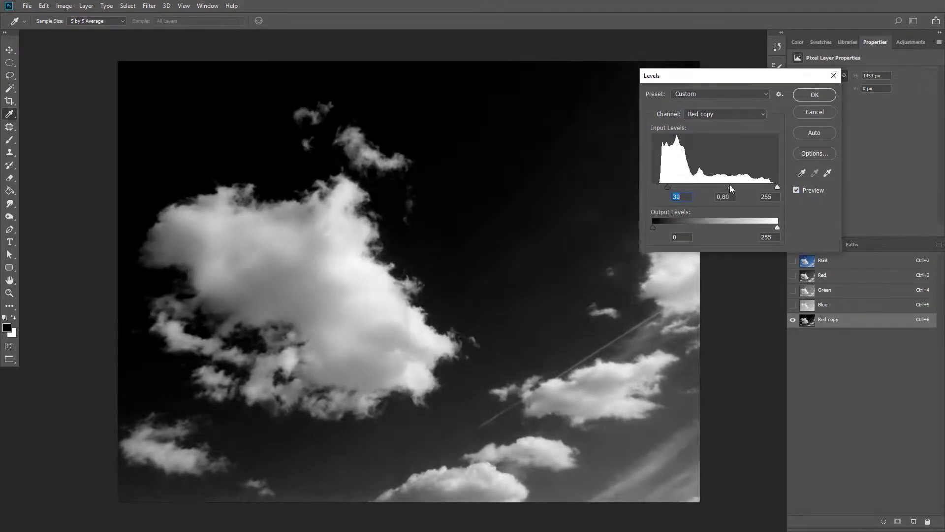
left_click(796, 189)
left_click(796, 190)
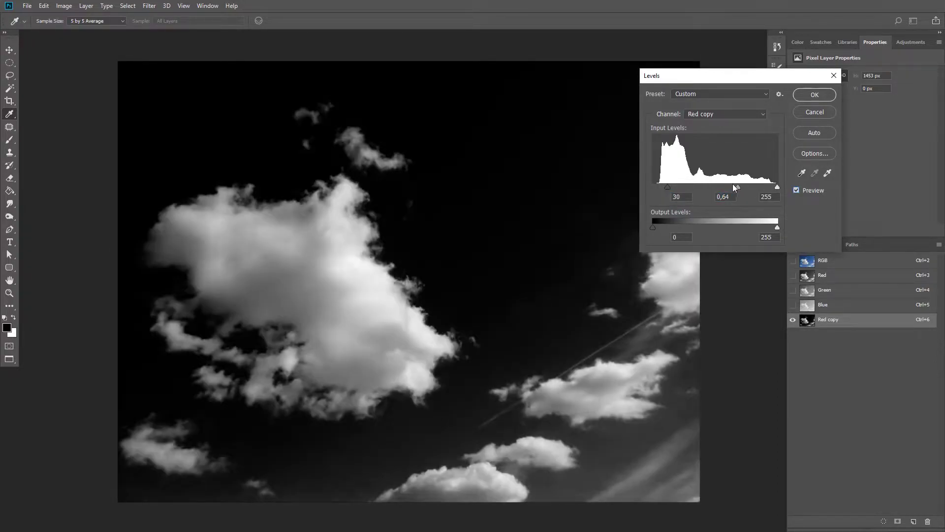
left_click_drag(737, 187, 734, 186)
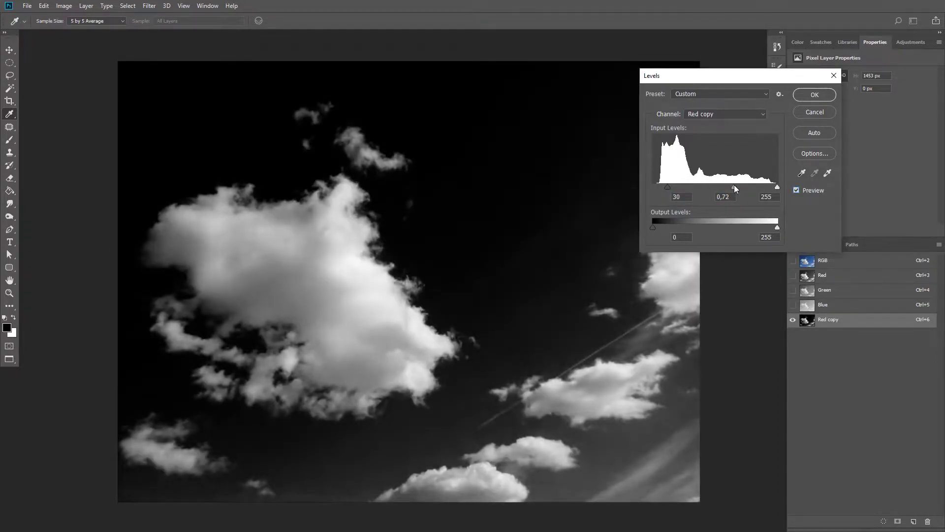
left_click(796, 190)
left_click(796, 189)
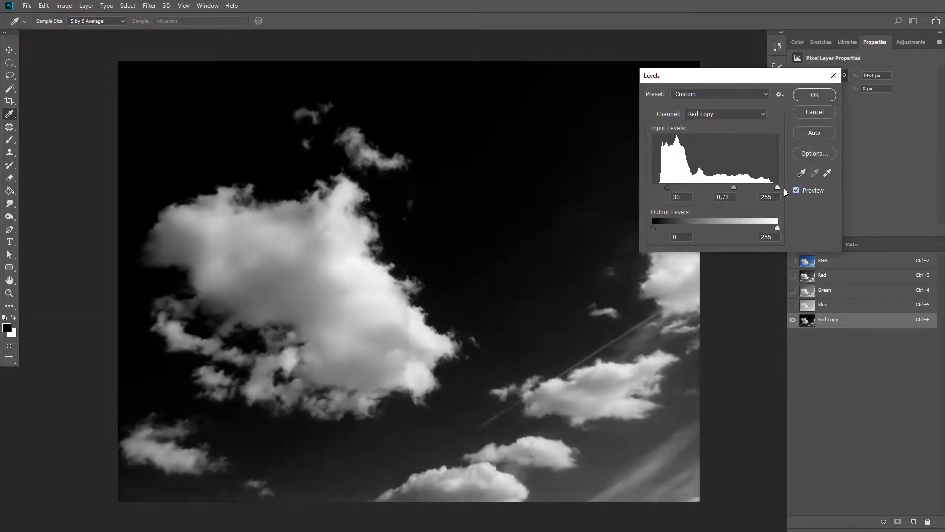
left_click(731, 186)
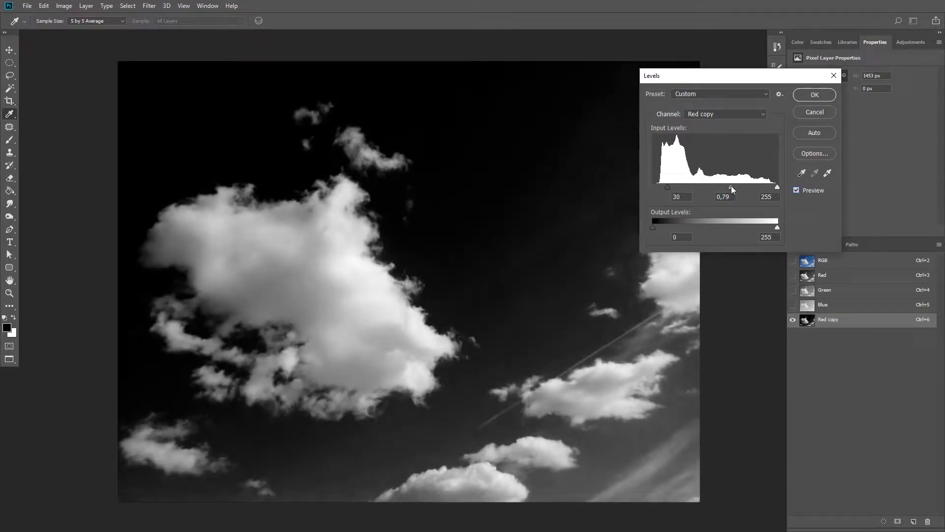
- Confirm Levels, load Red copy as a selection, and add it as Layer 0's mask
left_click(817, 93)
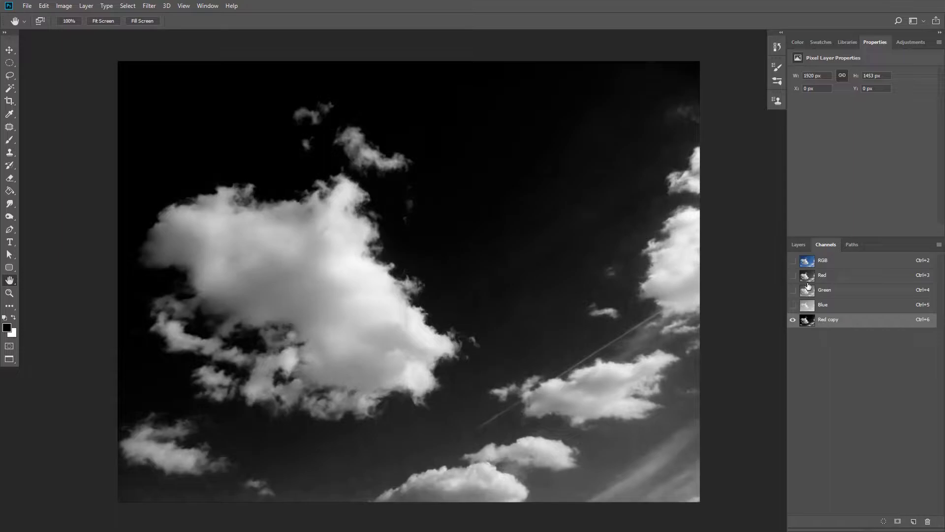
left_click(828, 259)
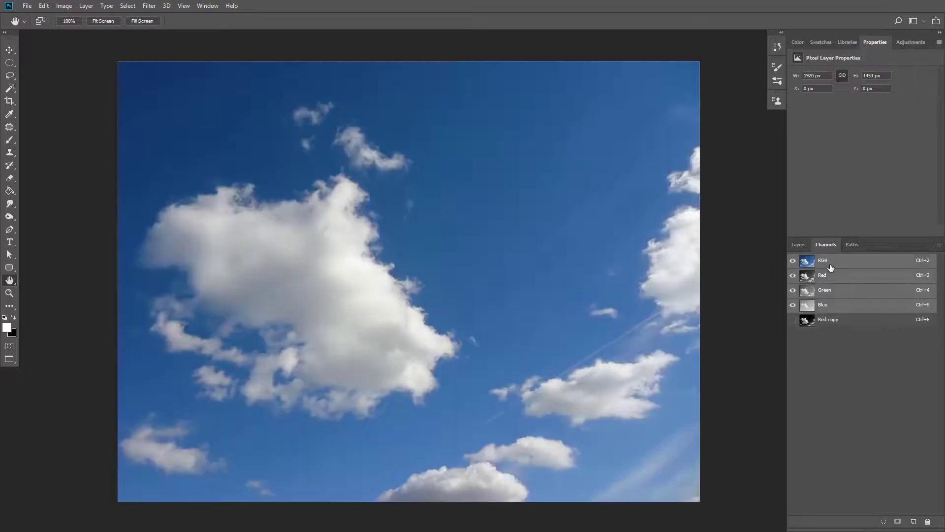
left_click(806, 320, "ctrl")
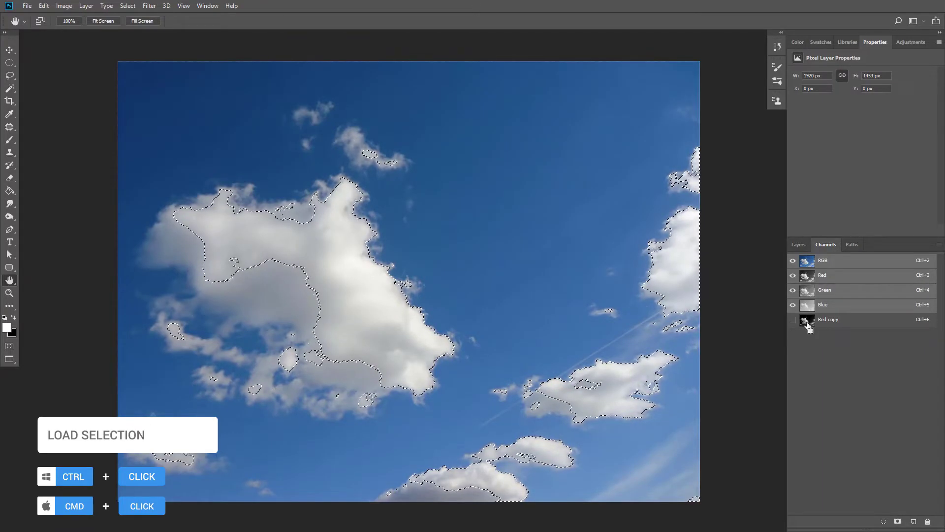
left_click(798, 245)
left_click(875, 521)
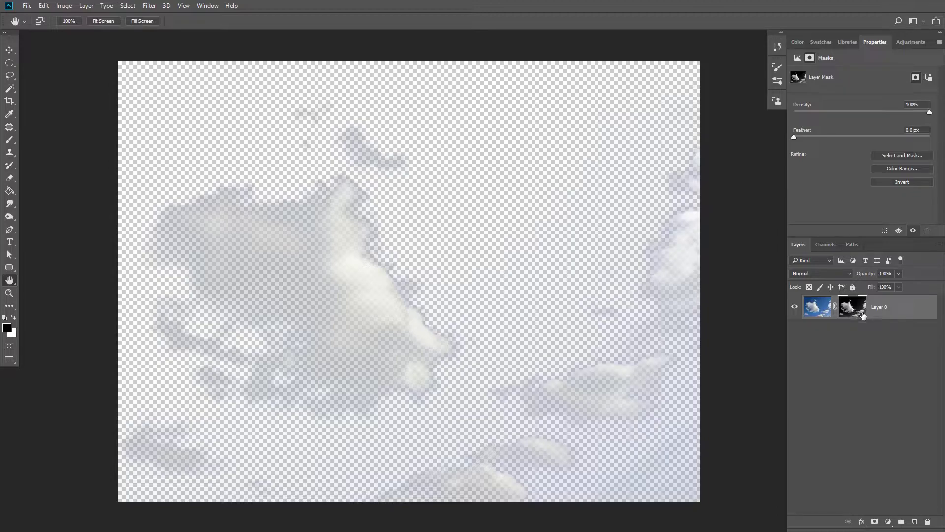
- Add a black Color Fill 1 layer beneath Layer 0, then reselect Layer 0
left_click(888, 521)
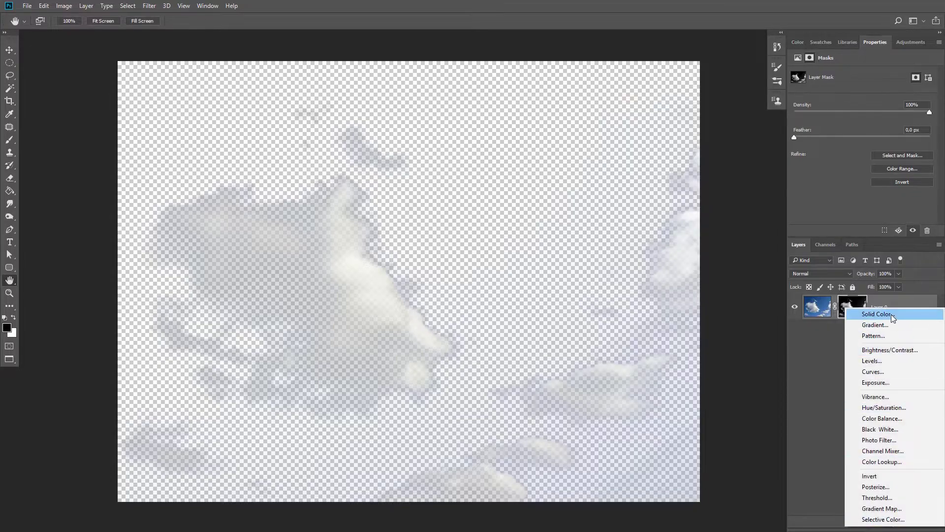
left_click(891, 314)
left_click(620, 279)
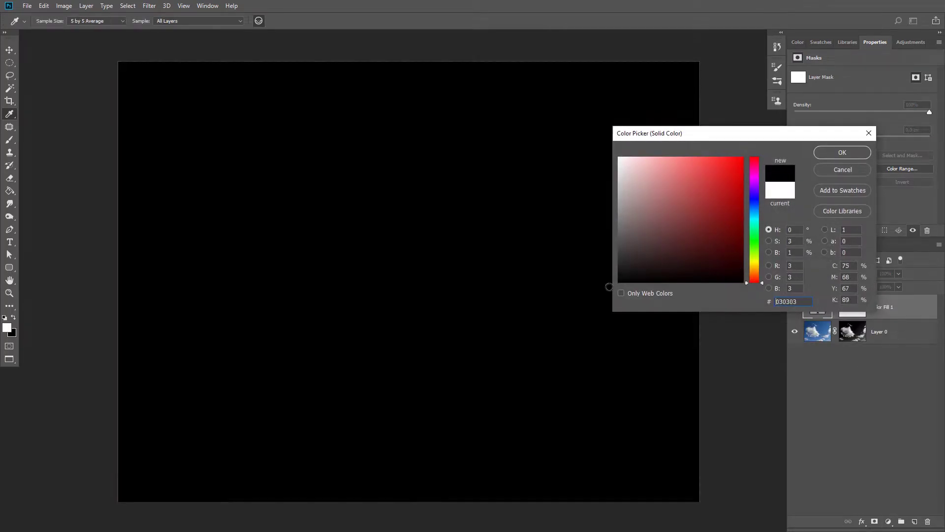
left_click(842, 153)
left_click_drag(886, 307, 886, 343)
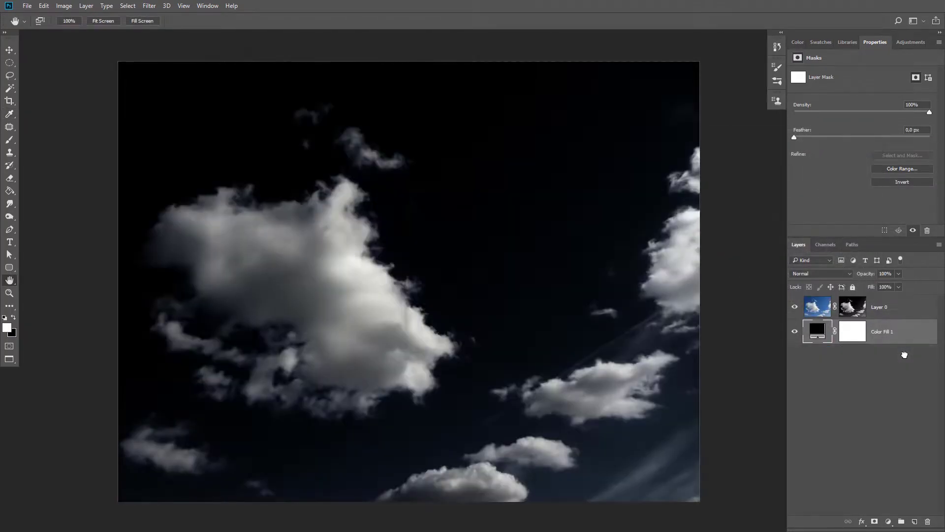
left_click(816, 309)
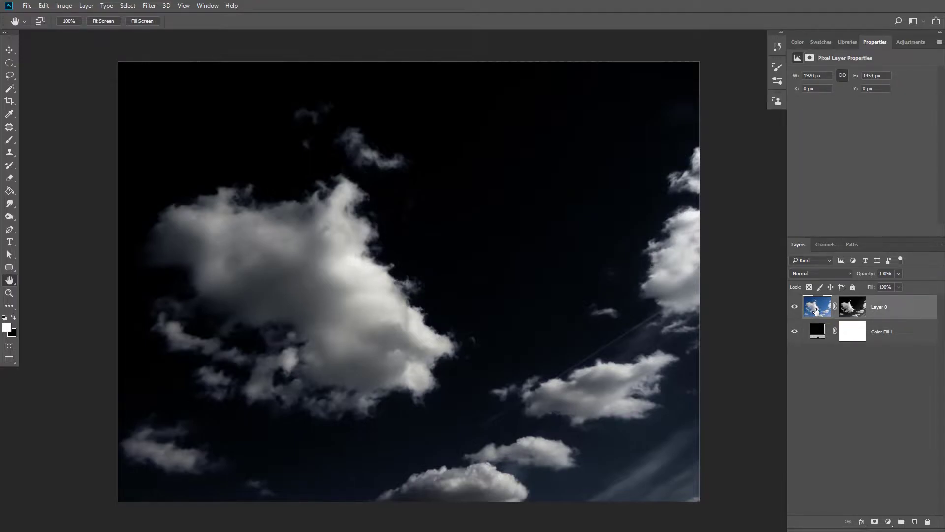
key("ctrl+shift+u")
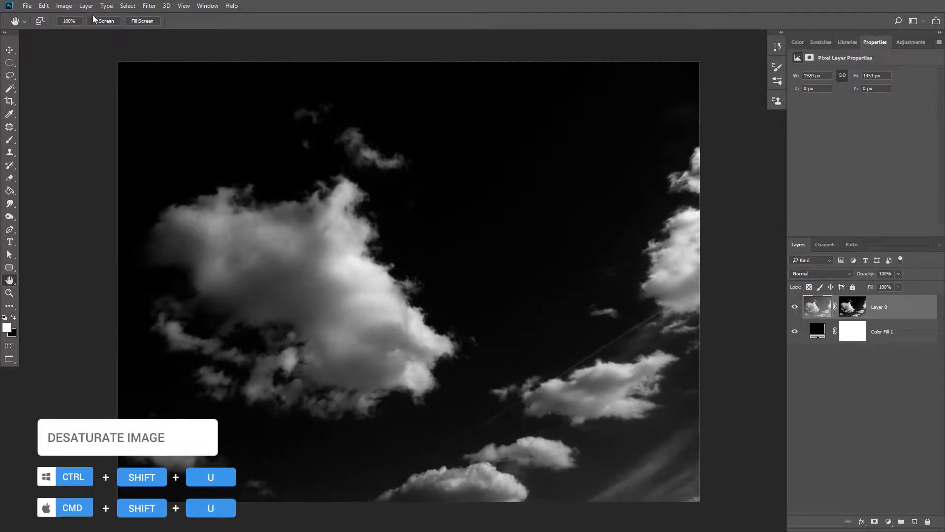
left_click(63, 6)
mouse_move(79, 30)
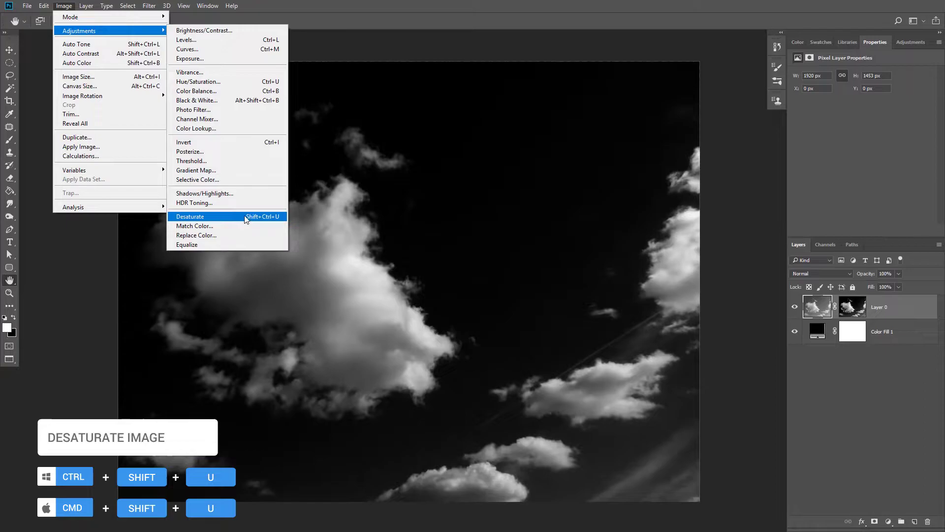
left_click(491, 254)
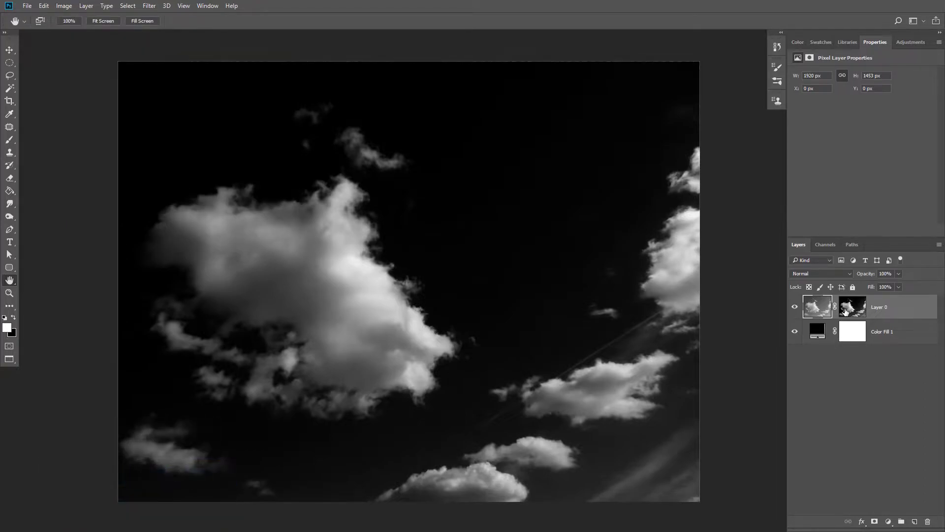
- Display Layer 0's mask on its own, centred in view
left_click(846, 308)
left_click(845, 308, "alt")
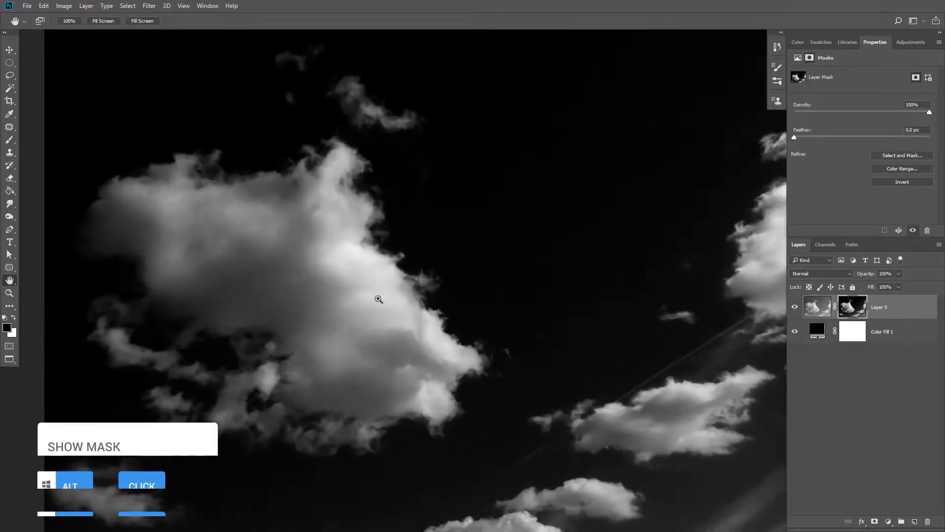
mouse_move(414, 317)
left_mouse_down()
mouse_move(379, 282)
mouse_move(389, 246)
left_mouse_up()
left_click(850, 309, "alt")
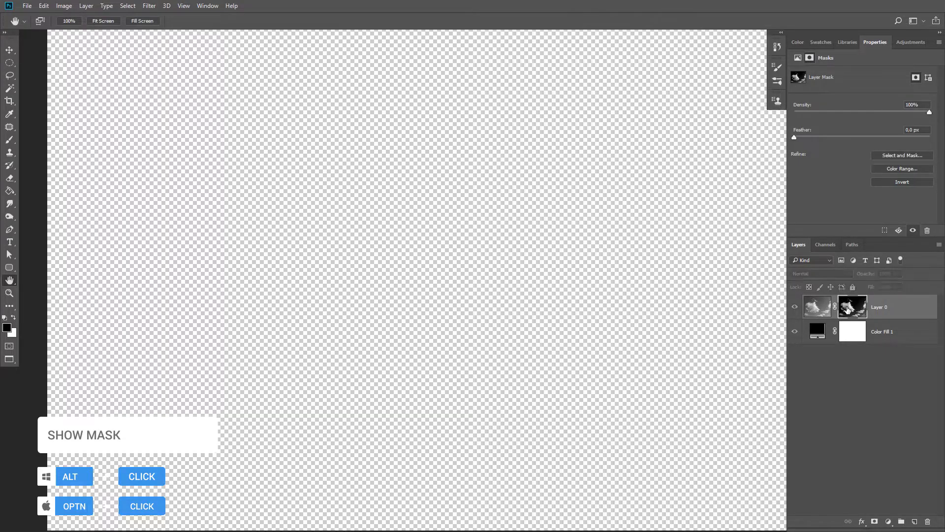
scroll(498, 272, "down", 2)
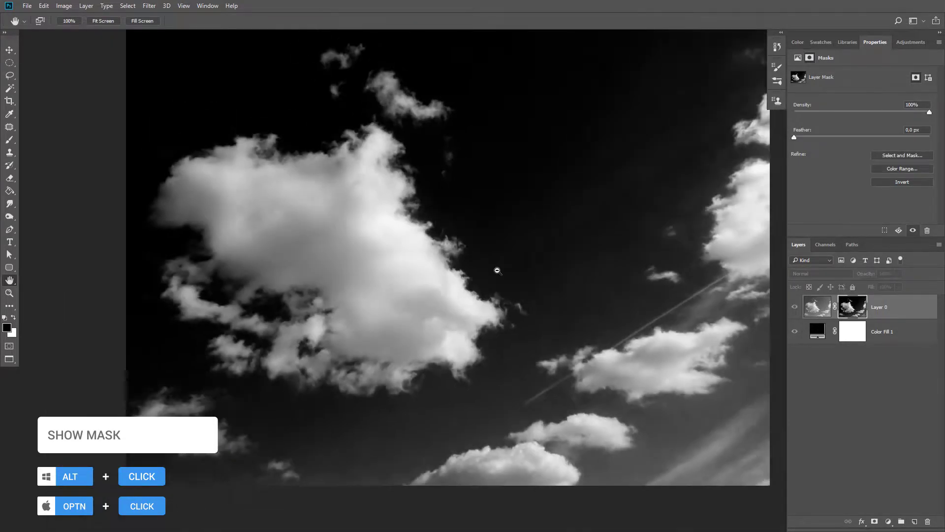
left_click_drag(437, 250, 403, 306)
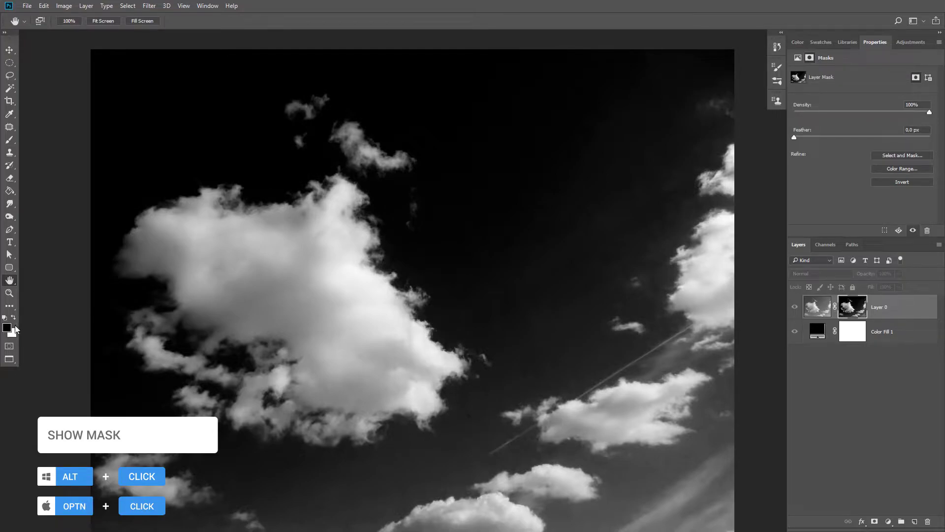
- Set the foreground colour to a grey sampled from the mask's sky
left_click(8, 329)
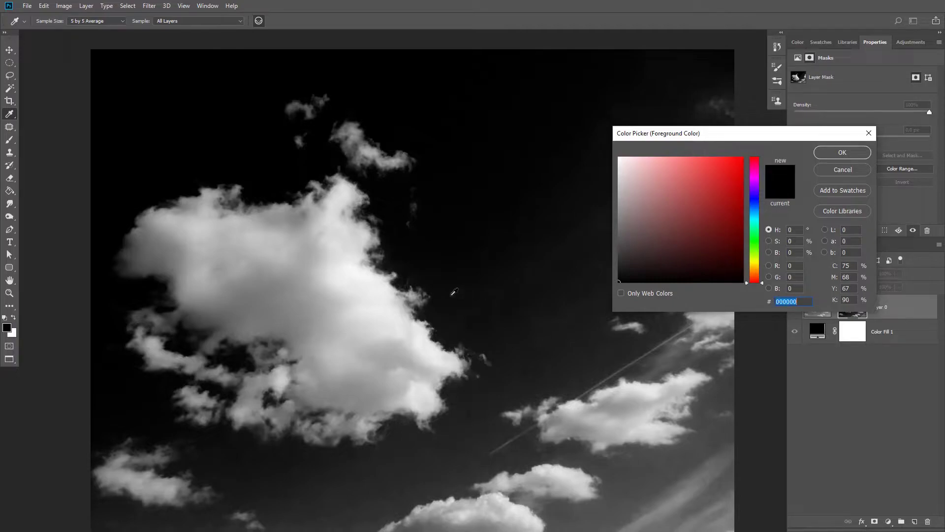
left_click(447, 291)
left_click(472, 393)
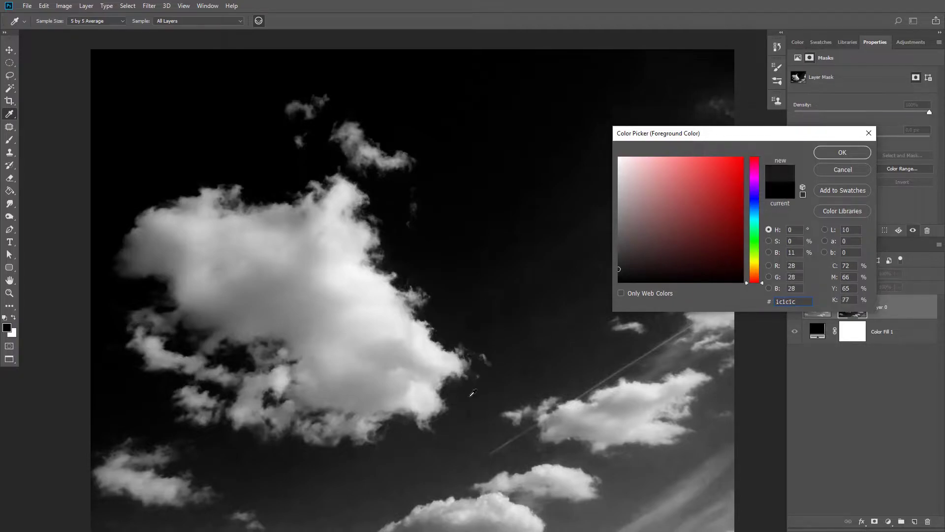
left_click(842, 152)
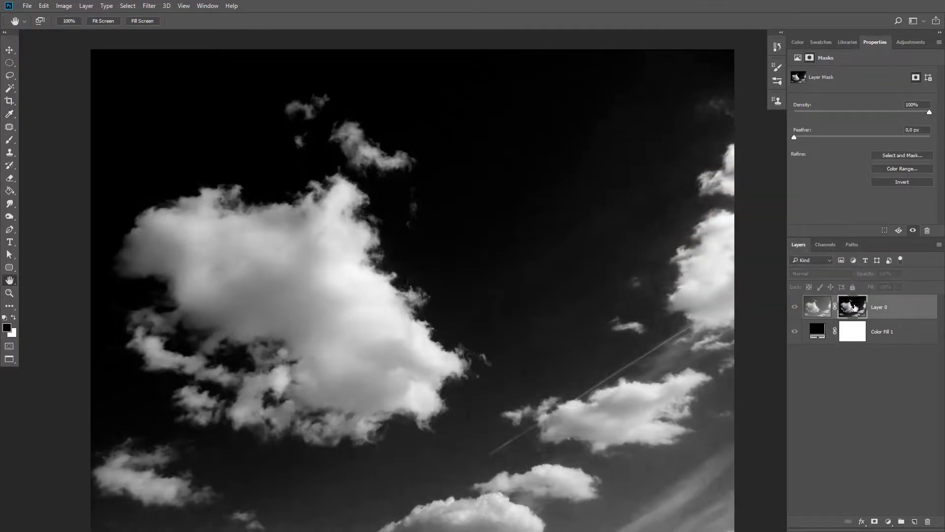
- Set up a larger Brush in Overlay mode with reduced flow
key("b")
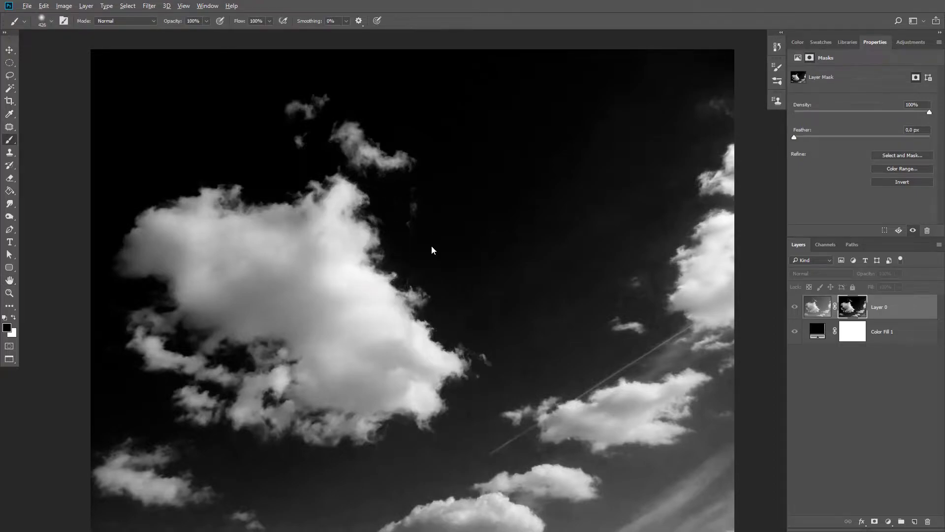
left_click_drag(413, 252, 402, 249)
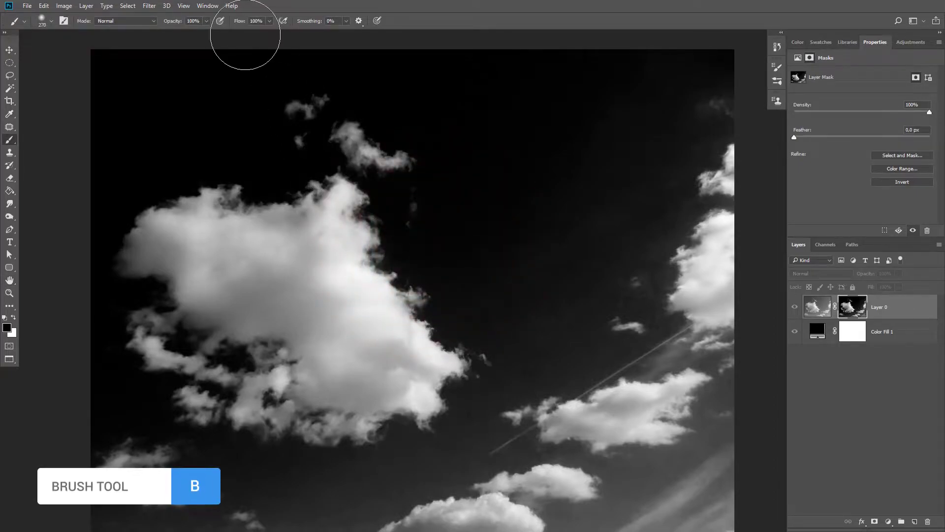
left_click_drag(241, 21, 207, 24)
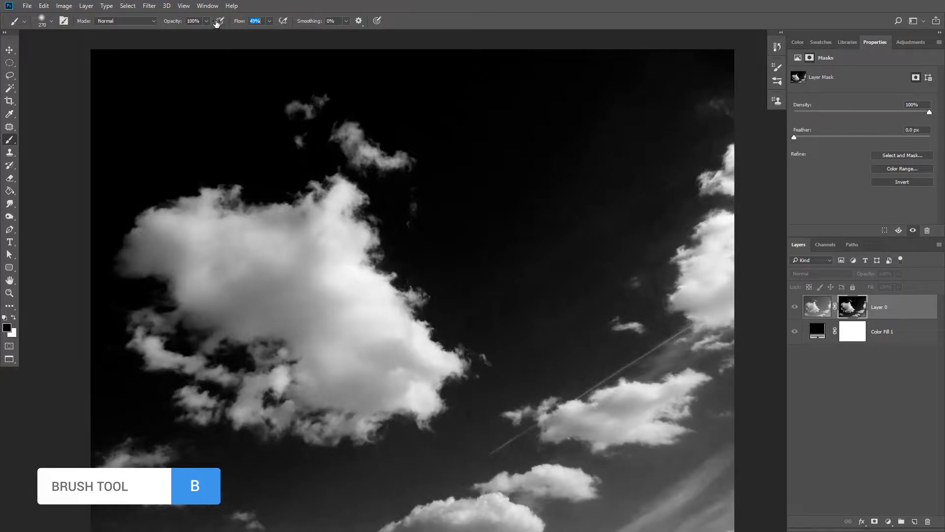
left_click(107, 21)
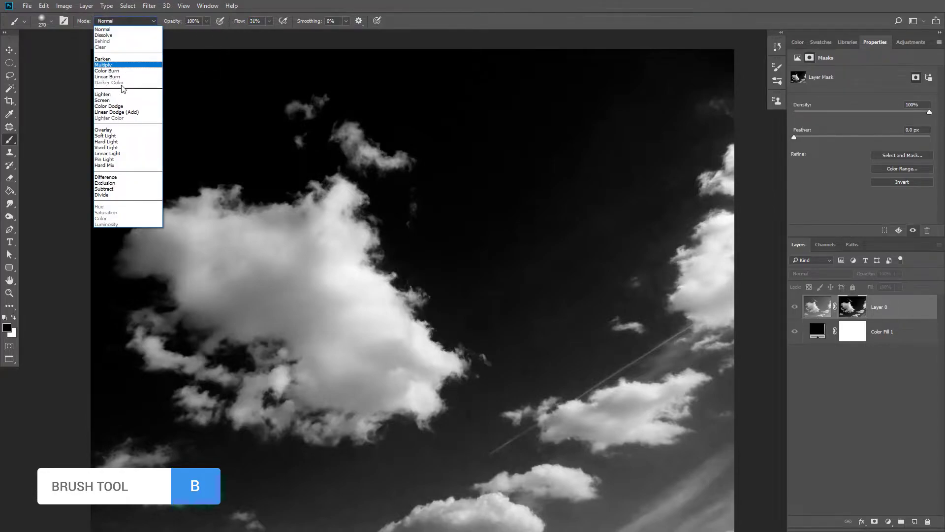
left_click(116, 130)
left_click_drag(451, 255, 443, 255, "alt")
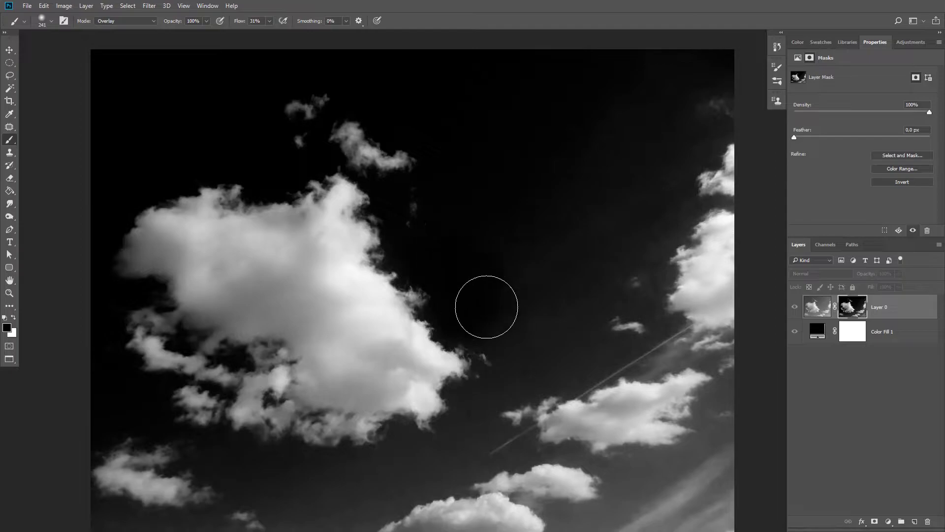
scroll(487, 307, "up", 1)
scroll(473, 326, "up", 1)
scroll(458, 296, "up", 2)
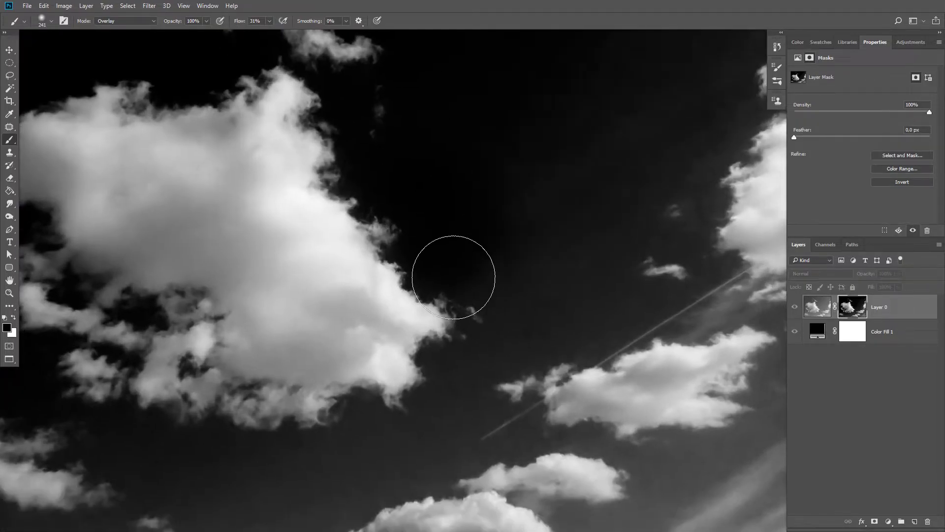
- Undo a stroke over the cloud, then darken its edge with a 146 px brush
mouse_move(453, 278)
left_mouse_down()
mouse_move(359, 238)
mouse_move(403, 296)
left_mouse_up()
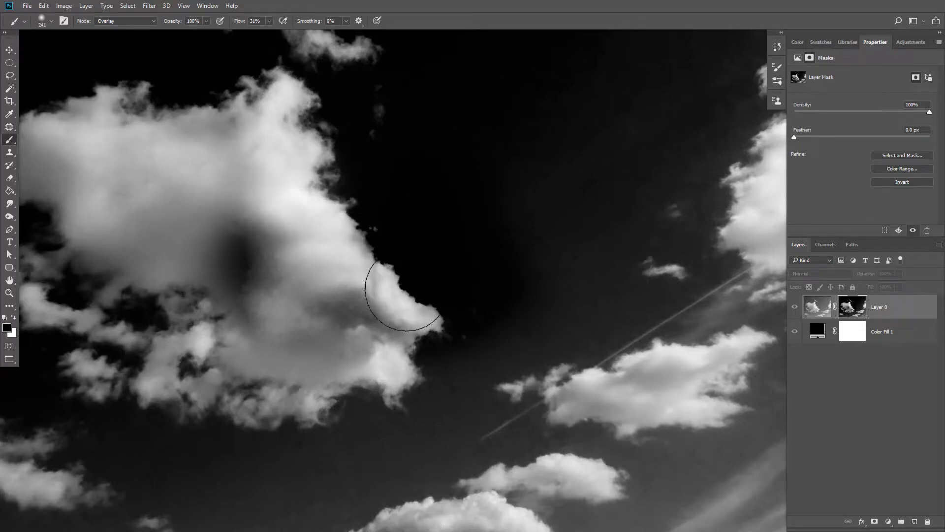
key("ctrl+z")
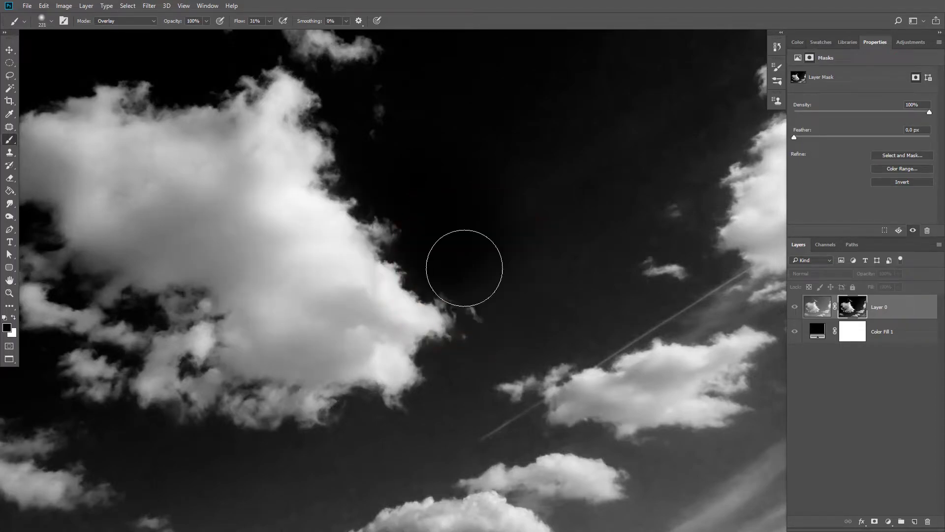
left_click_drag(238, 22, 231, 22)
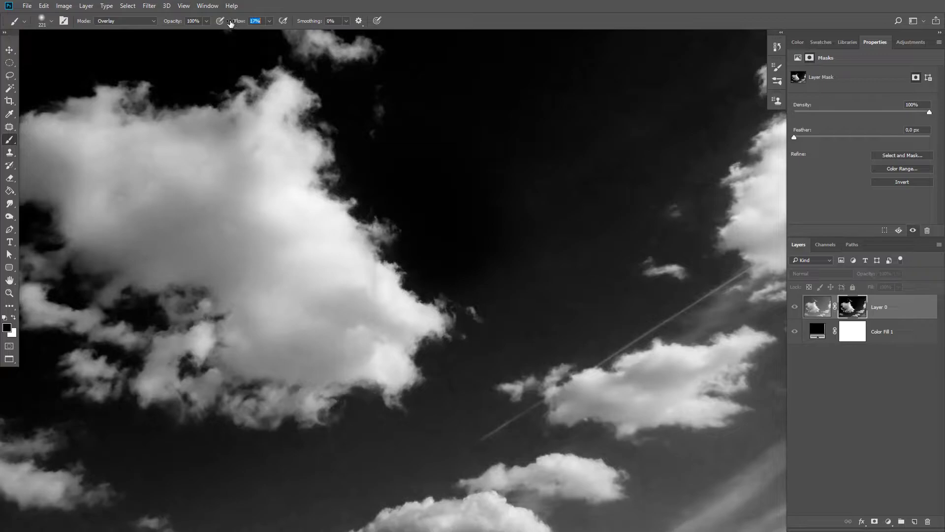
left_click_drag(510, 255, 475, 267)
mouse_move(429, 268)
left_mouse_down()
mouse_move(481, 343)
mouse_move(444, 365)
mouse_move(472, 362)
mouse_move(421, 425)
mouse_move(443, 403)
left_mouse_up()
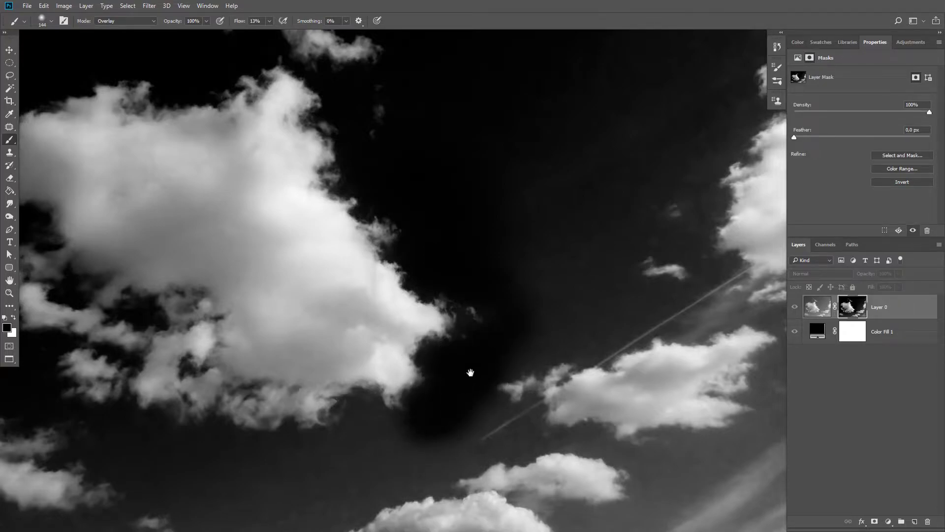
- Darken the sky below and left of the cloud, then view its top
left_click_drag(470, 372, 470, 295)
left_click_drag(457, 243, 480, 243)
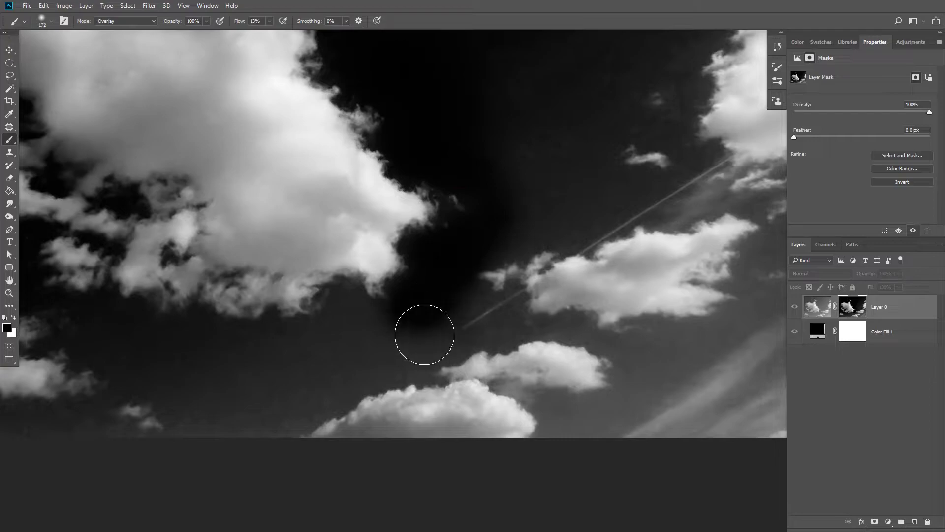
mouse_move(424, 334)
left_mouse_down()
mouse_move(454, 314)
mouse_move(356, 323)
mouse_move(266, 355)
mouse_move(325, 342)
left_mouse_up()
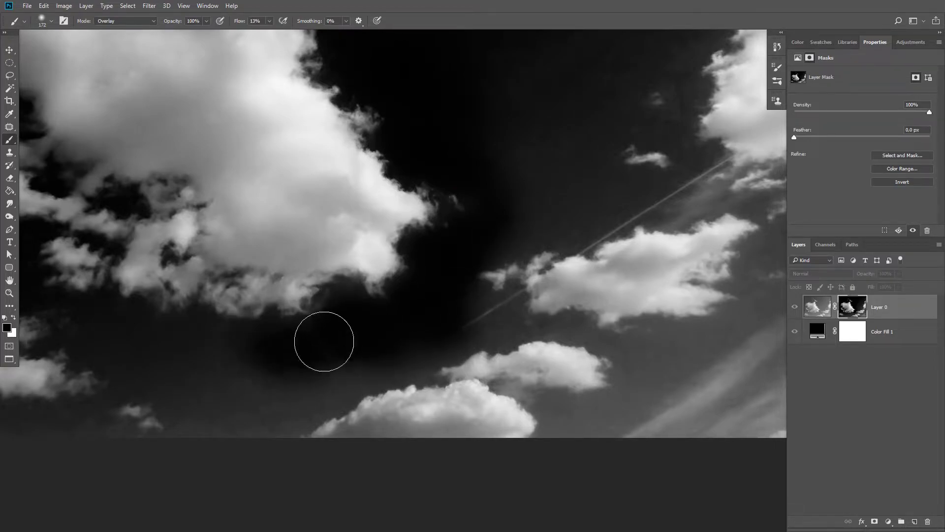
scroll(326, 318, "up", 3)
left_click_drag(303, 252, 375, 240)
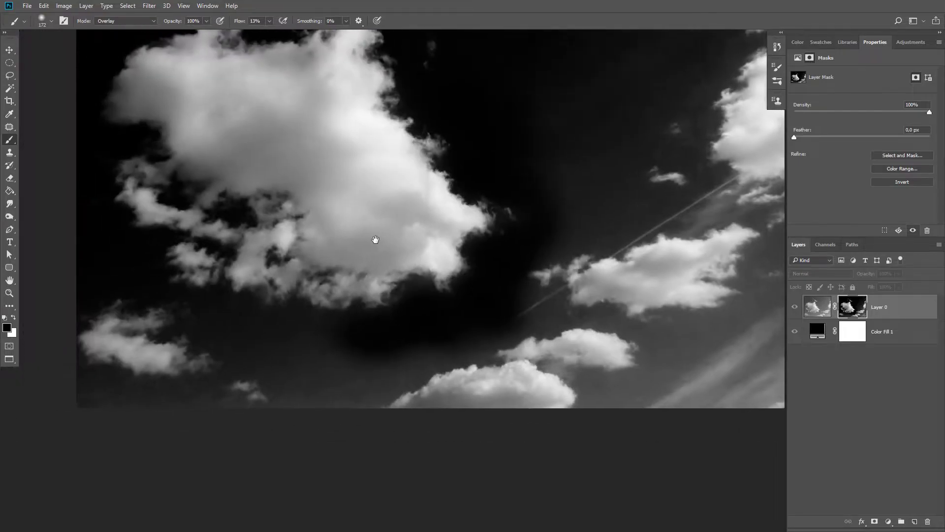
mouse_move(340, 342)
left_mouse_down()
mouse_move(192, 325)
mouse_move(288, 337)
left_mouse_up()
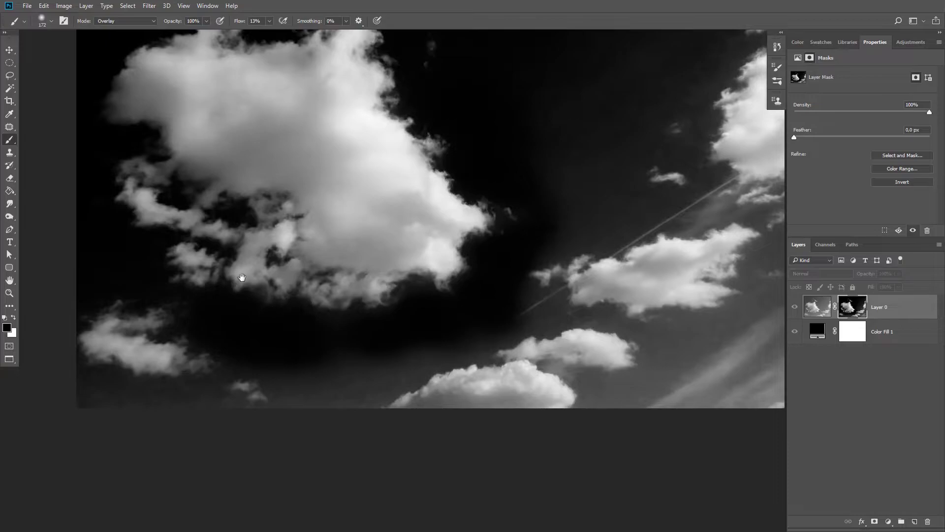
scroll(241, 277, "up", 2)
left_click_drag(244, 280, 274, 291)
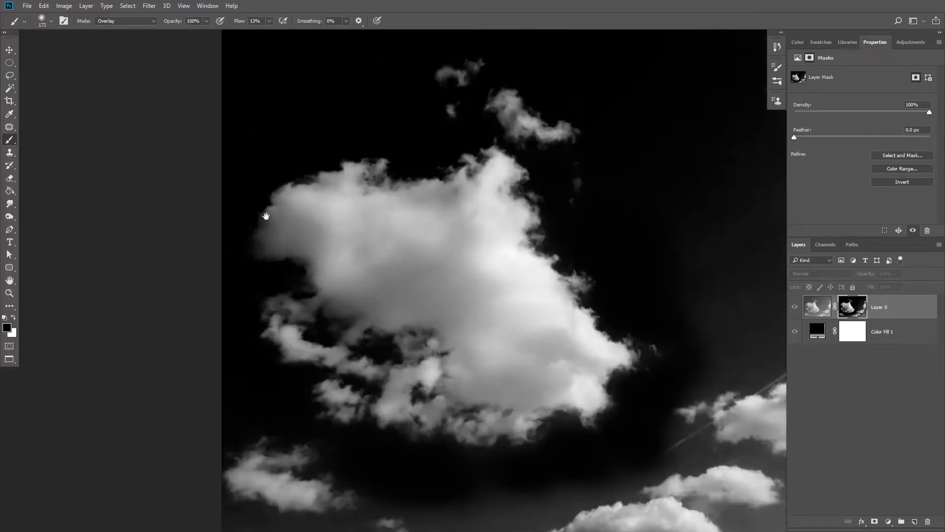
left_click_drag(226, 140, 244, 215)
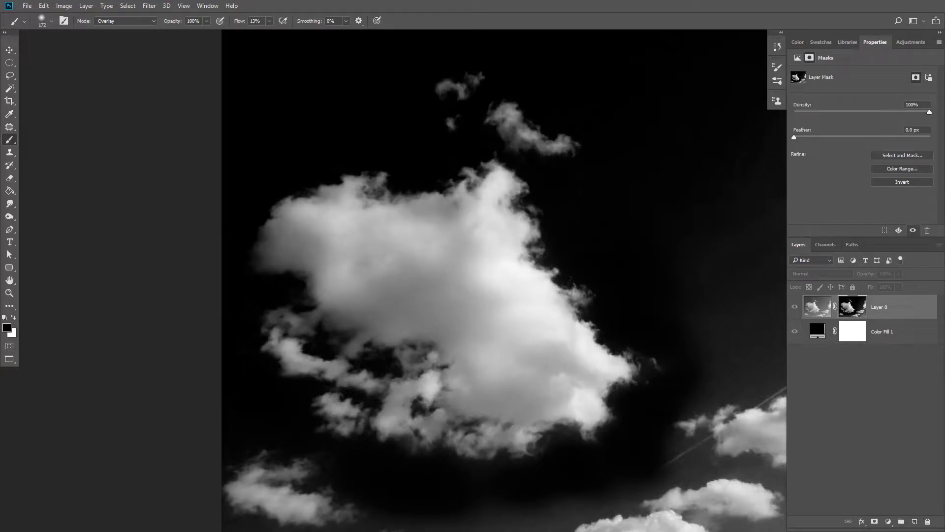
scroll(433, 205, "down", 1)
scroll(427, 203, "down", 1)
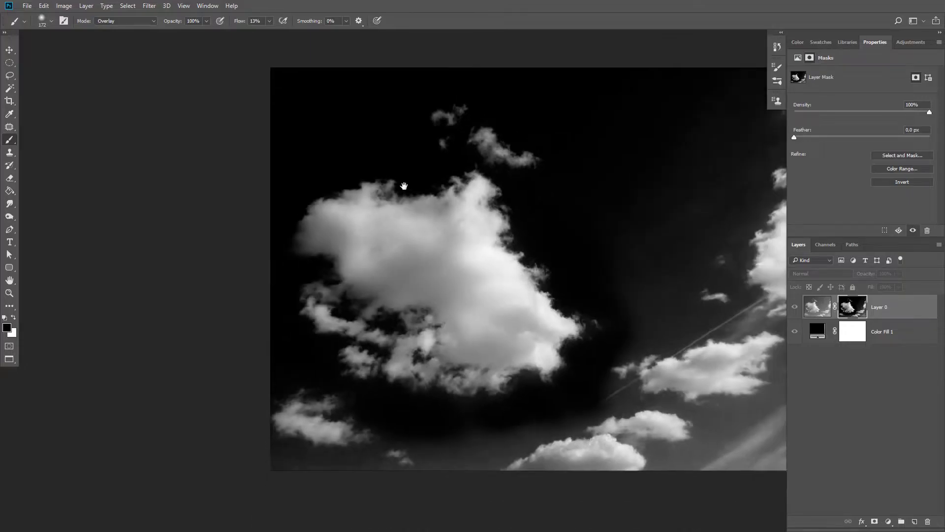
scroll(403, 191, "down", 1)
- Lasso the large cloud, invert the selection, fill it with black, and deselect
key("l")
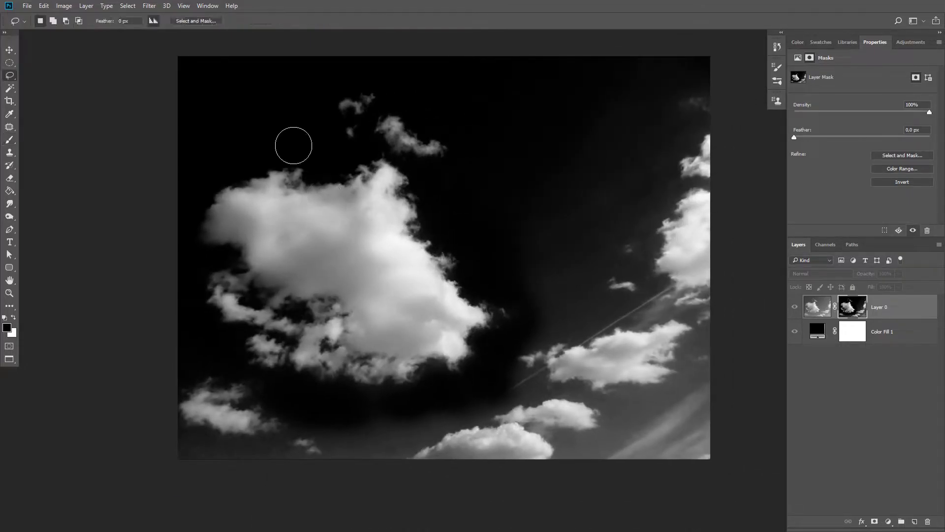
left_click_drag(218, 169, 270, 164)
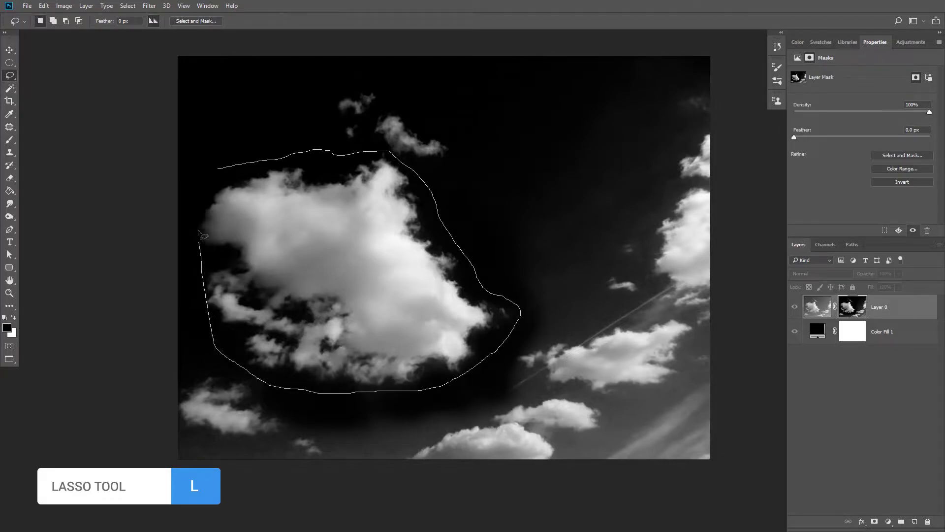
left_click_drag(223, 174, 211, 274)
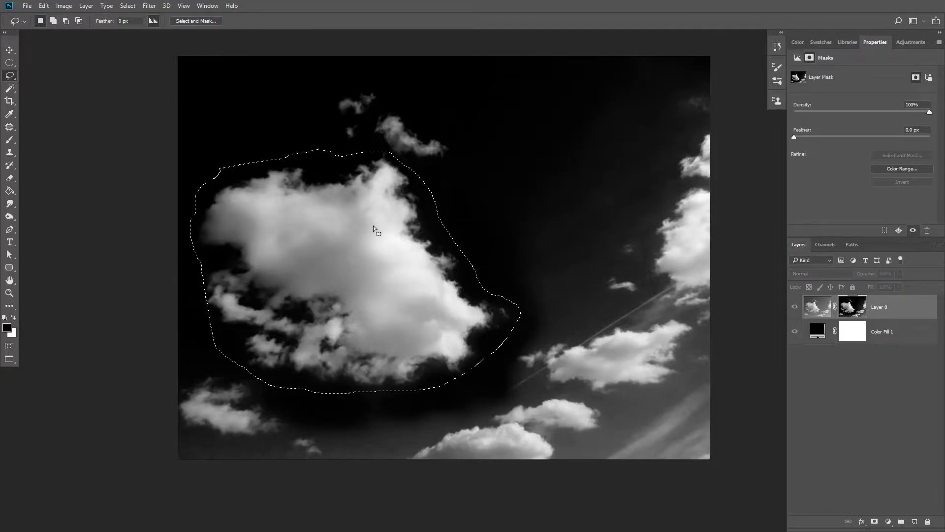
key("ctrl+shift+i")
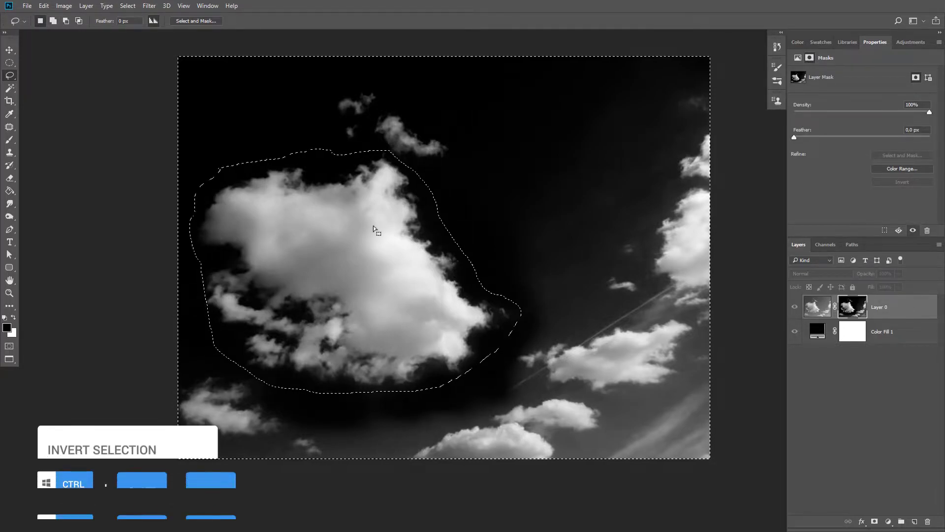
key("alt+BackSpace")
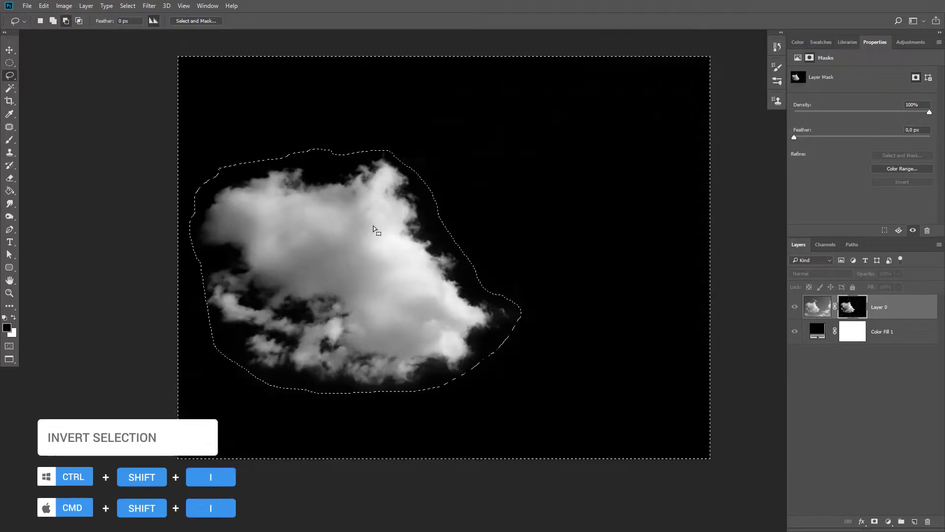
key("ctrl+d")
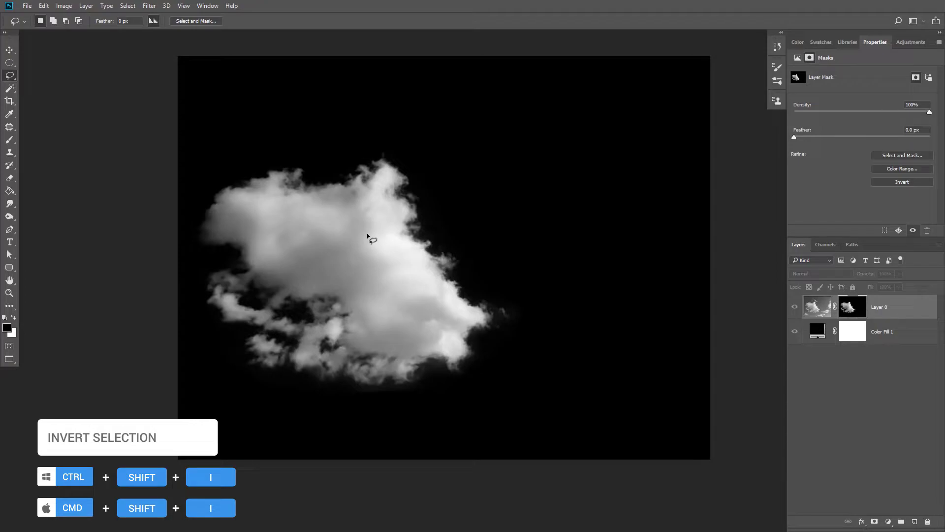
- Move the cloud layer to the centre of the canvas
key("v")
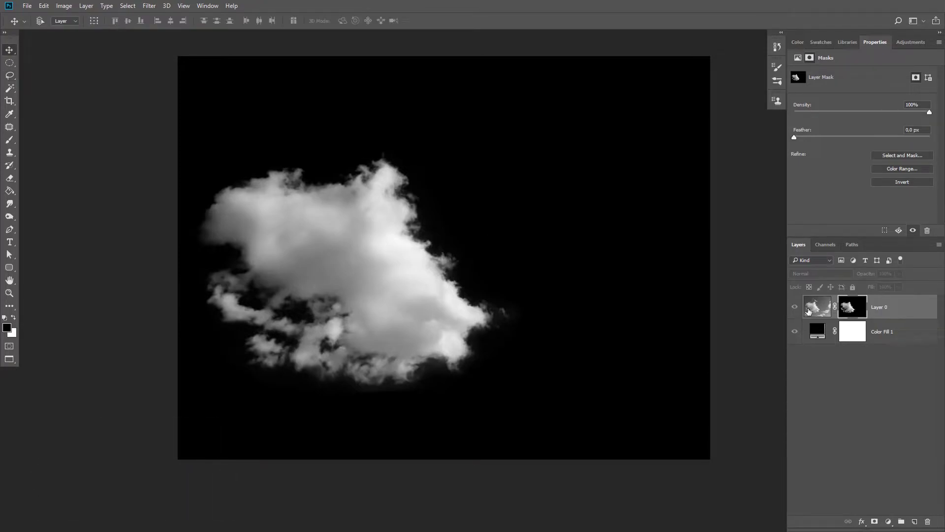
left_click(816, 308)
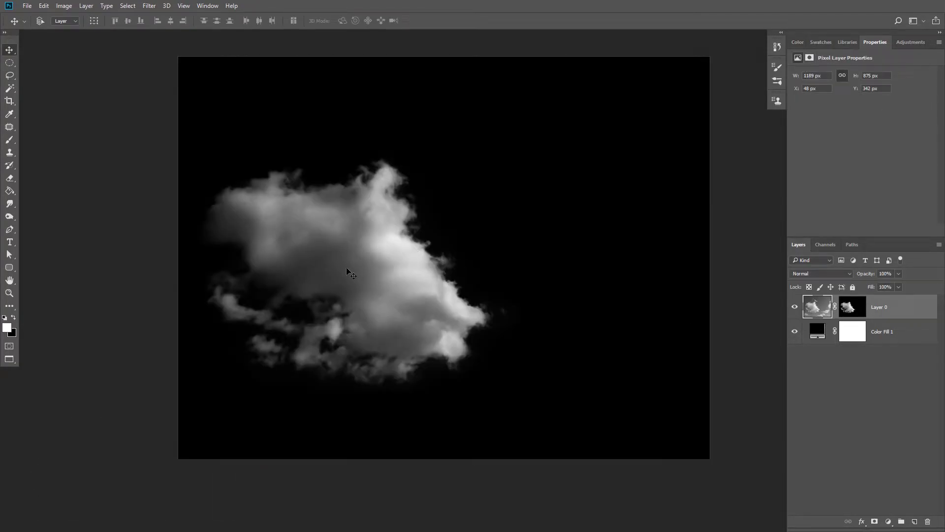
left_click_drag(350, 273, 447, 233)
key("ctrl+plus")
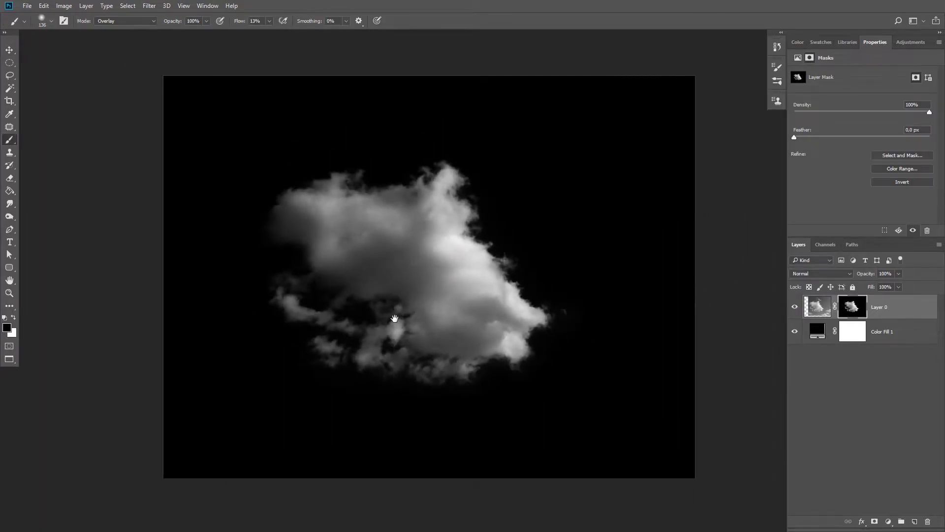
left_click_drag(394, 319, 361, 311)
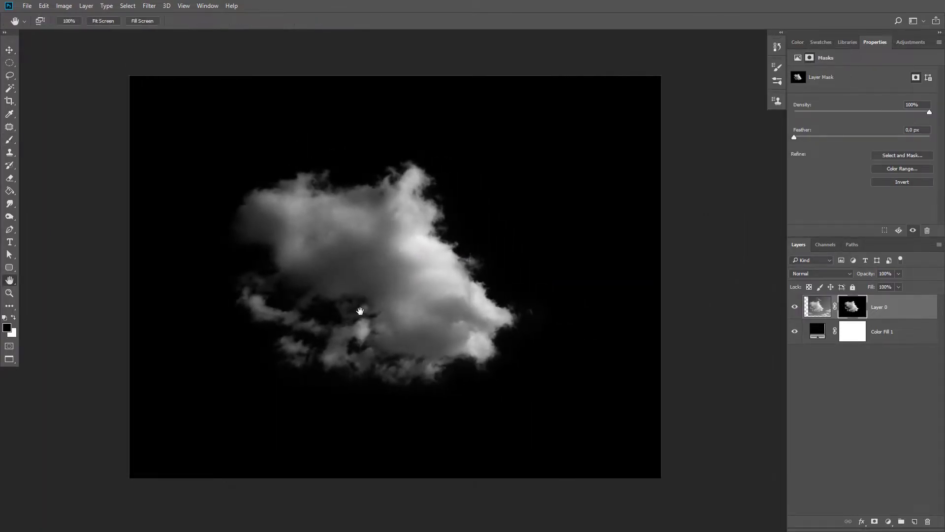
scroll(360, 291, "up", 1)
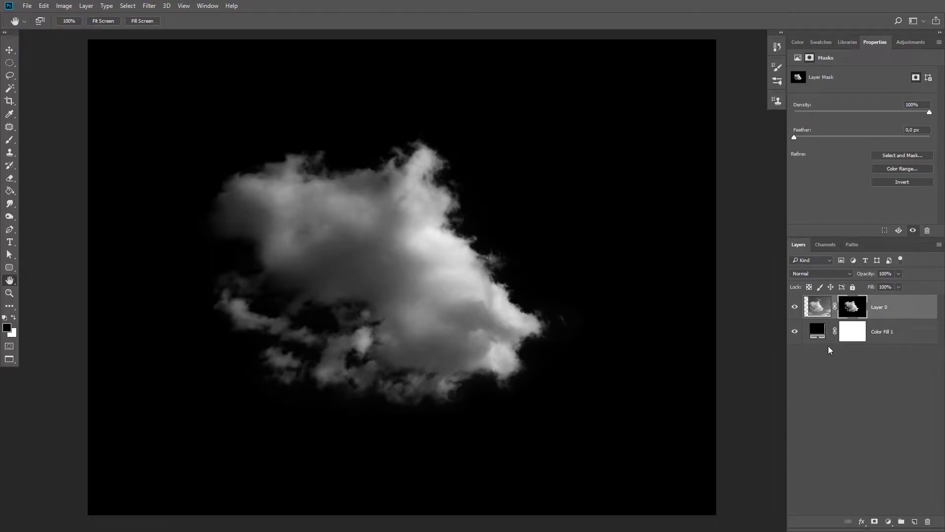
- Make the fill layer white and invert Layer 0 into a dark grey cloud
double_click(819, 332)
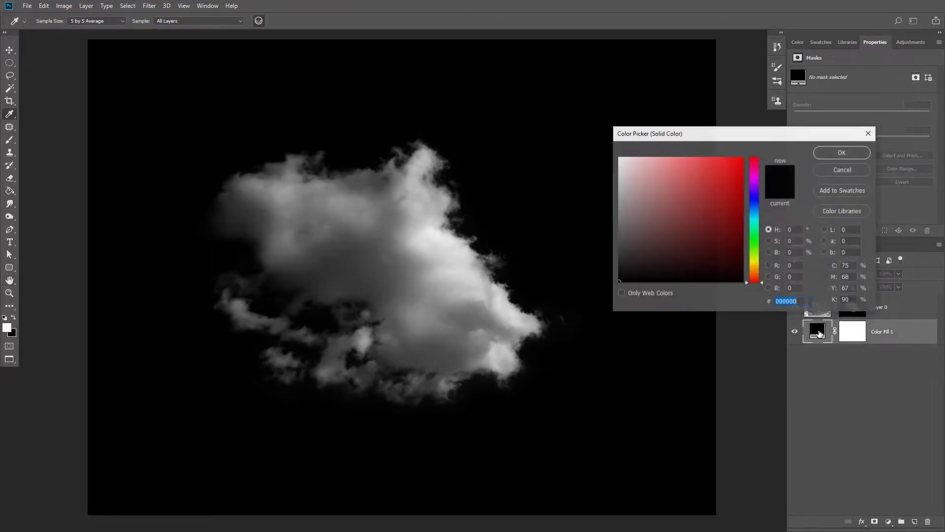
left_click(621, 156)
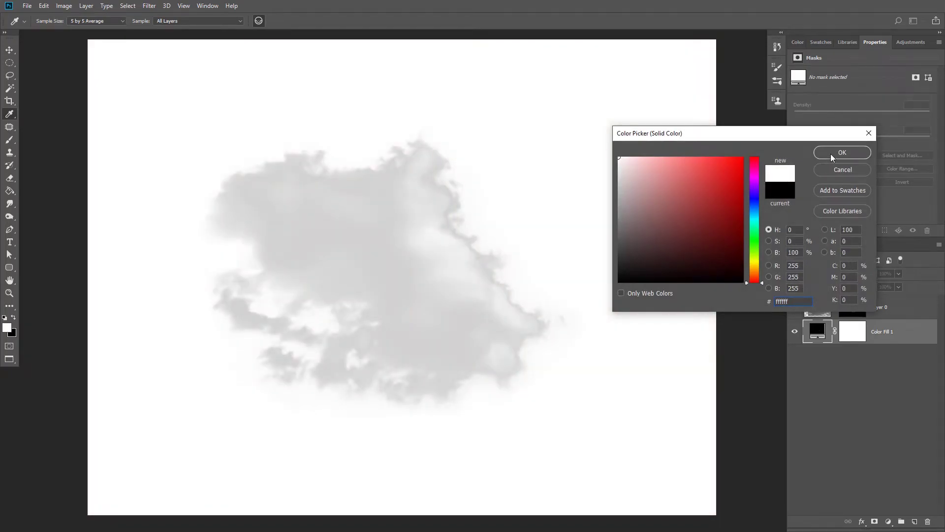
left_click(842, 153)
left_click(818, 306)
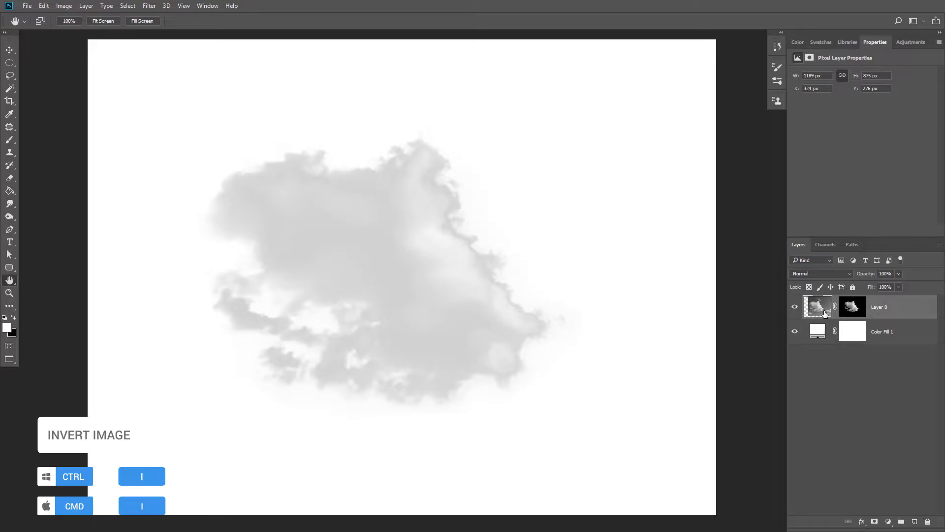
key("ctrl+i")
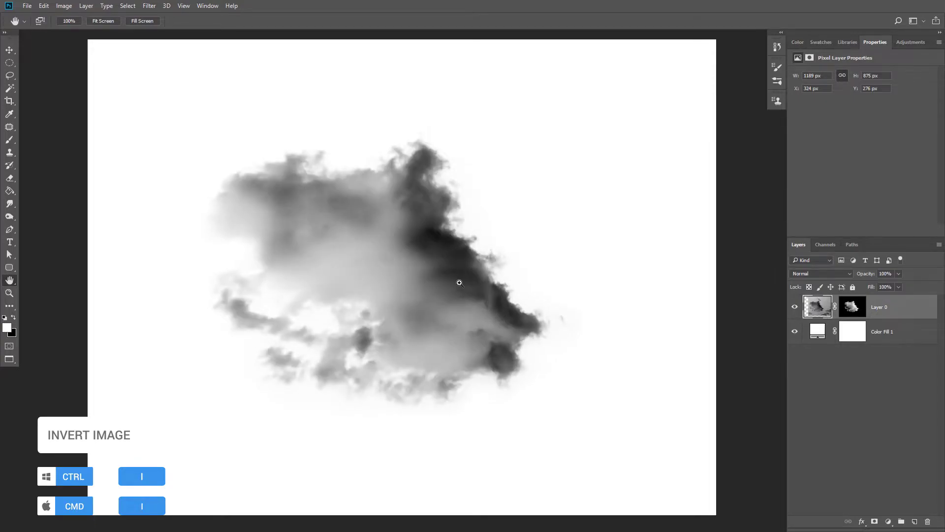
scroll(458, 283, "down", 2)
- Nudge the cloud right and crop the canvas tighter on all four sides
key("v")
left_click_drag(402, 272, 414, 275)
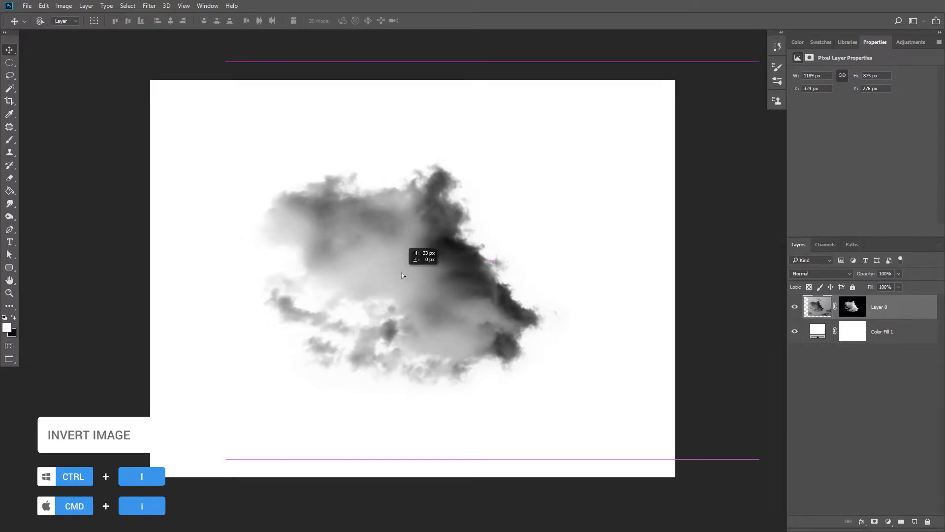
key("c")
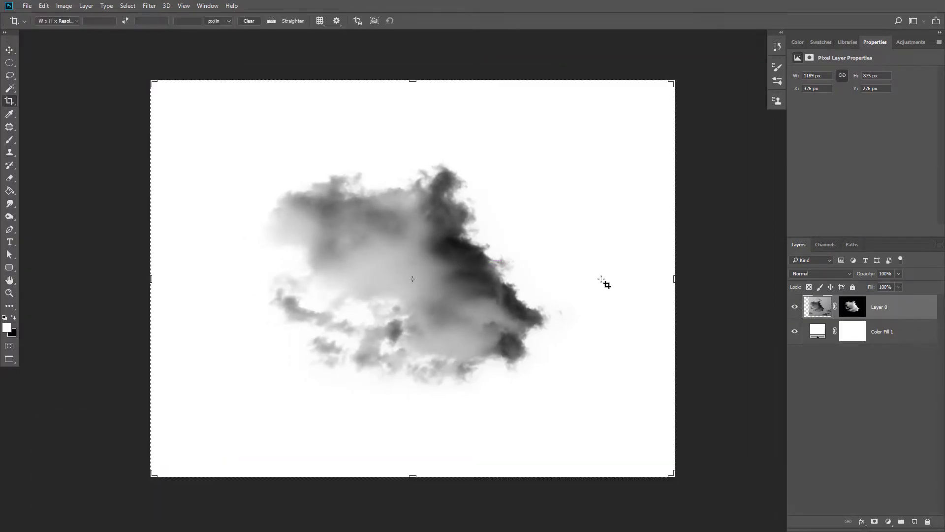
left_click_drag(676, 279, 618, 279)
left_click(413, 84)
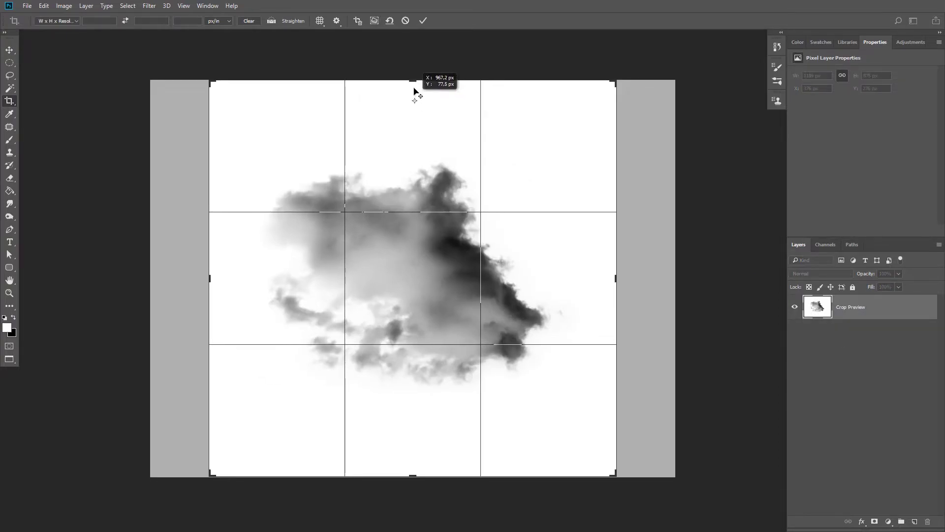
left_click_drag(412, 84, 413, 127)
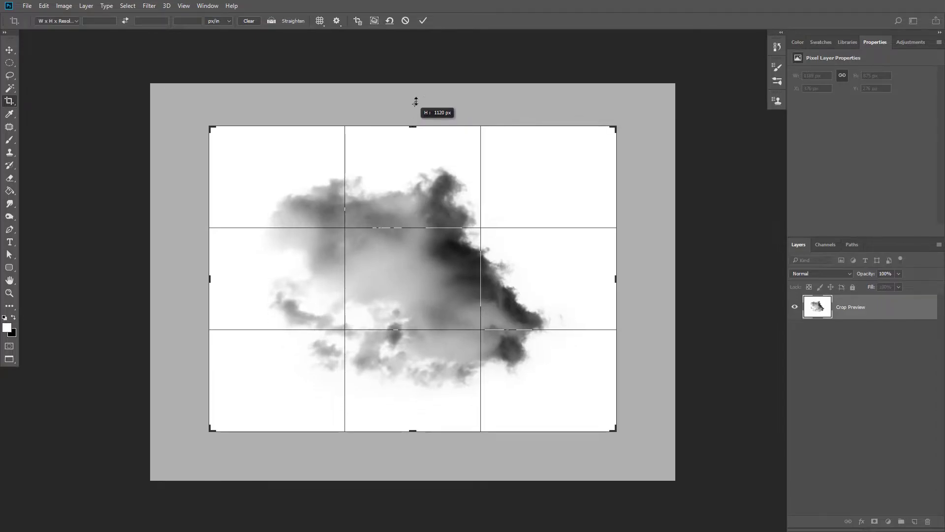
left_click(426, 19)
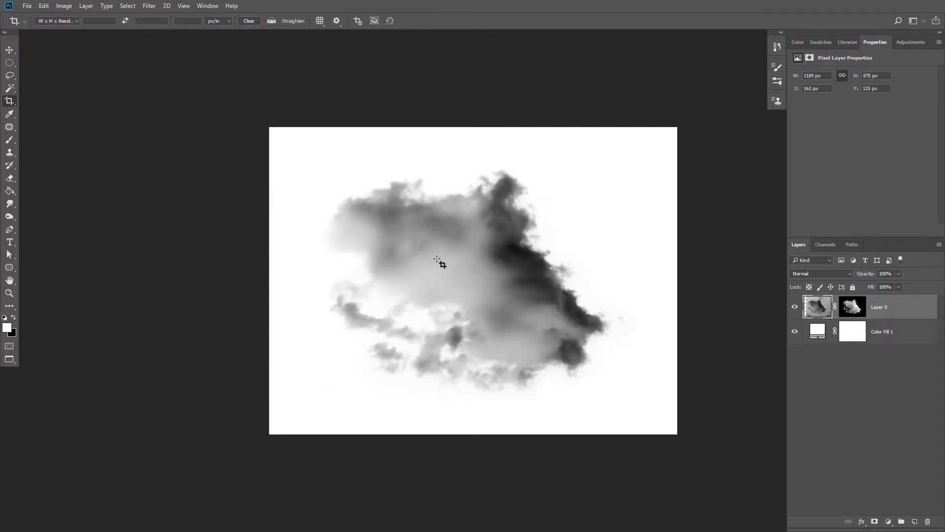
left_click(44, 6)
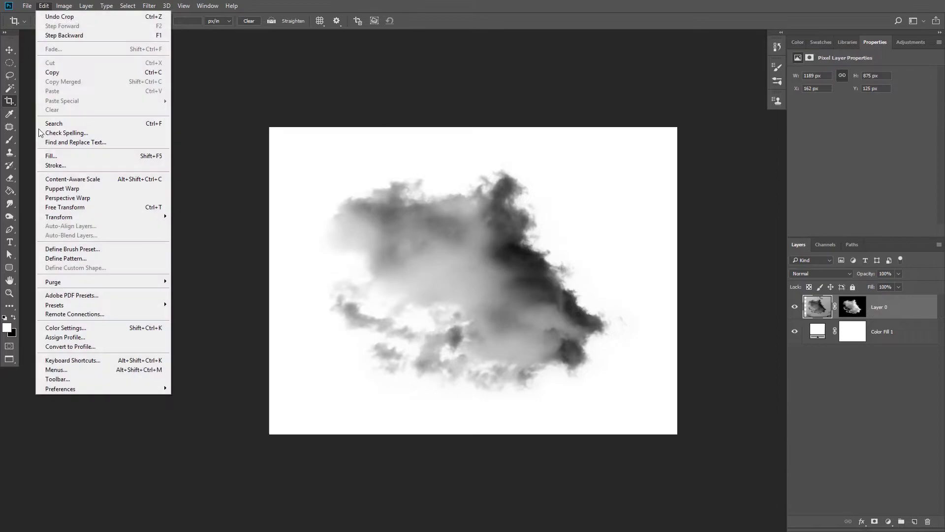
- Define the dark cloud layer as a new brush preset named 'fog'
left_click(80, 251)
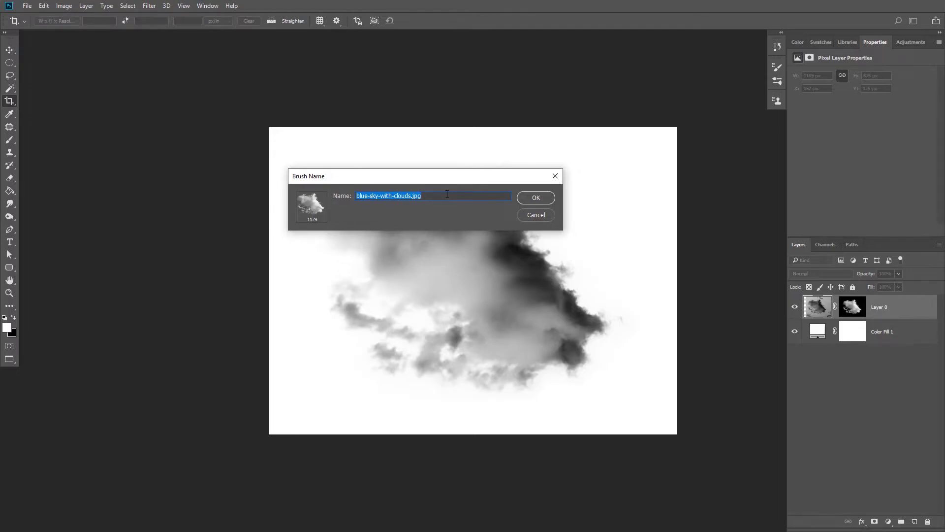
type("fog")
left_click(535, 197)
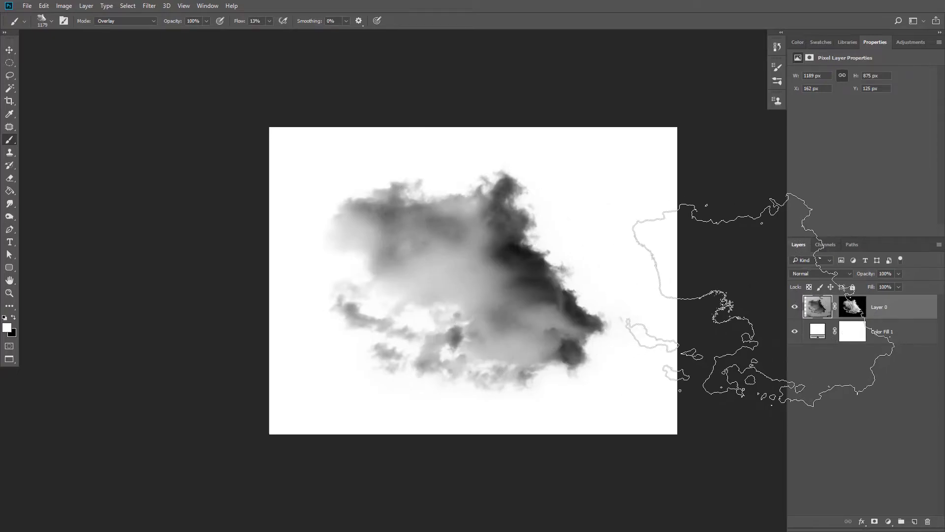
- Hide the cloud layer and set the Color Fill 1 background back to black
left_click(795, 307)
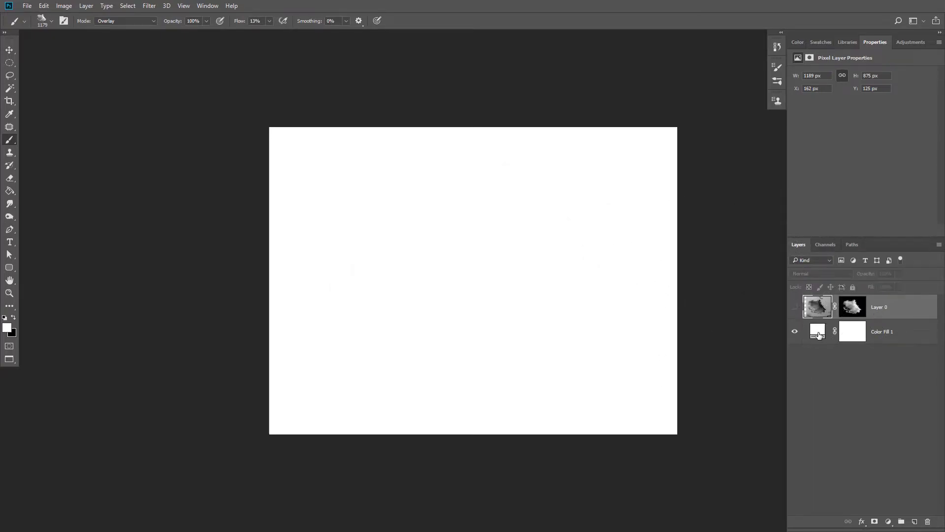
double_click(817, 333)
left_click(621, 279)
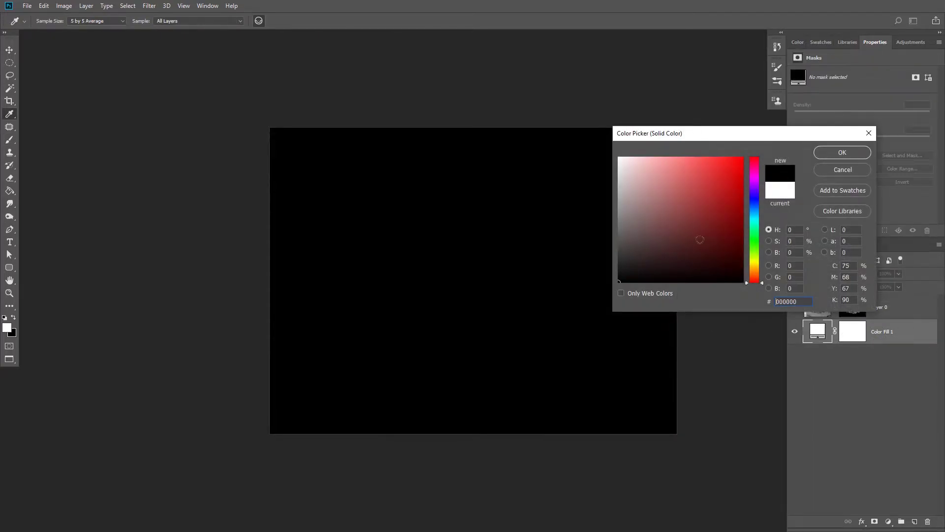
left_click(828, 153)
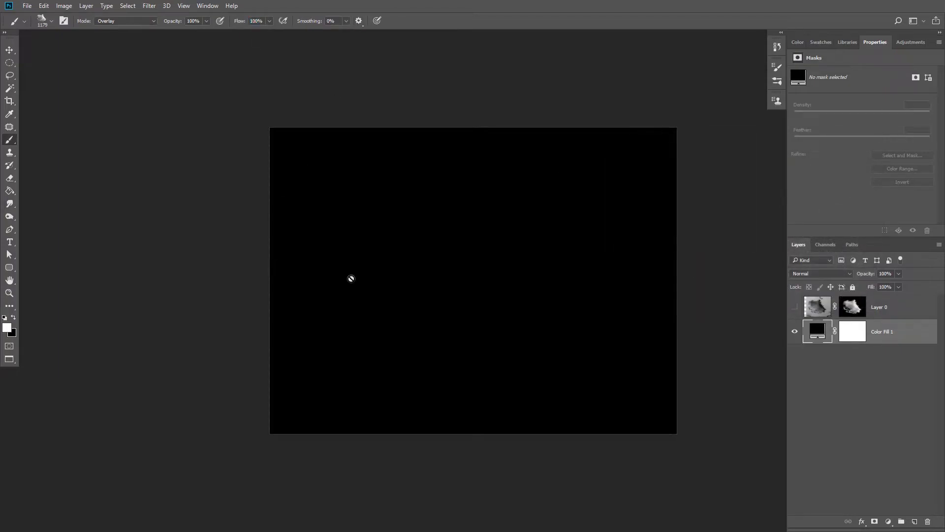
- Paint test fog strokes across the canvas, undo them, and shift the view left
left_click(887, 318)
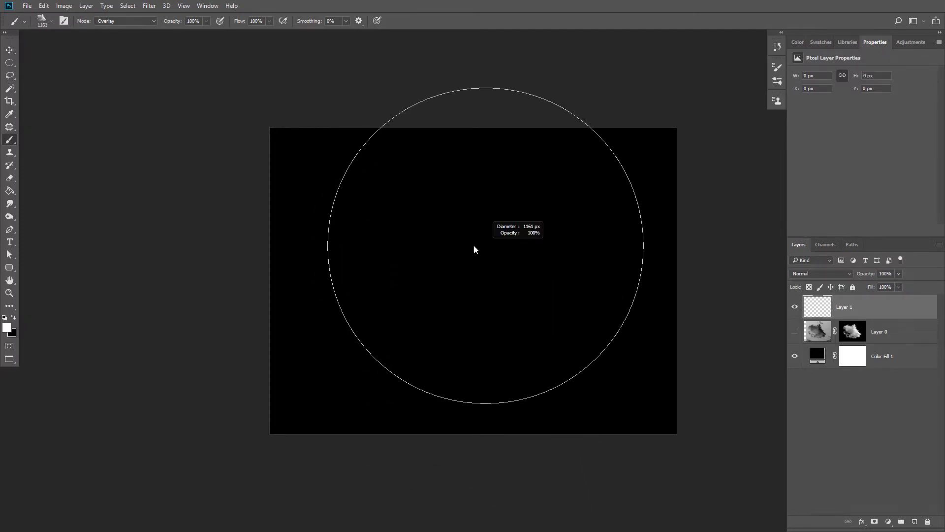
mouse_move(473, 222)
left_mouse_down()
mouse_move(550, 305)
mouse_move(457, 326)
left_mouse_up()
key("ctrl+z")
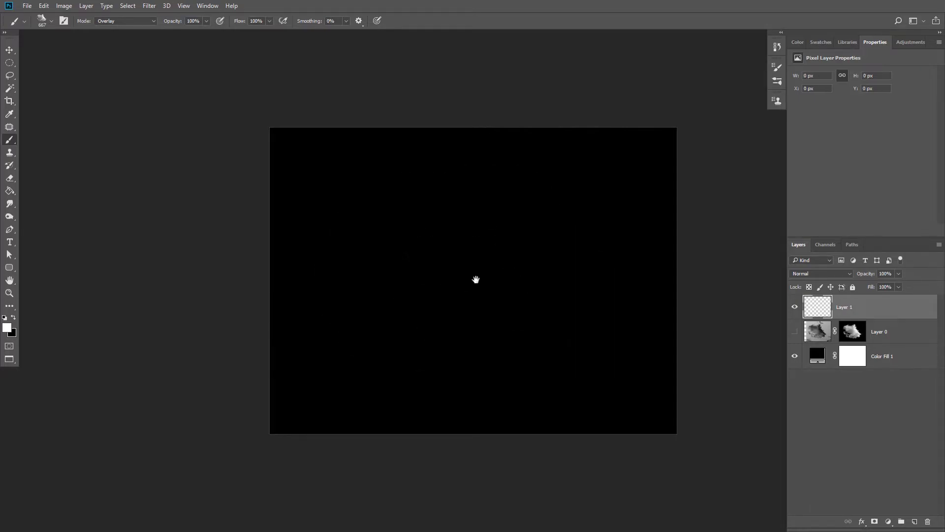
left_click_drag(477, 279, 395, 270)
key("ctrl+shift+d")
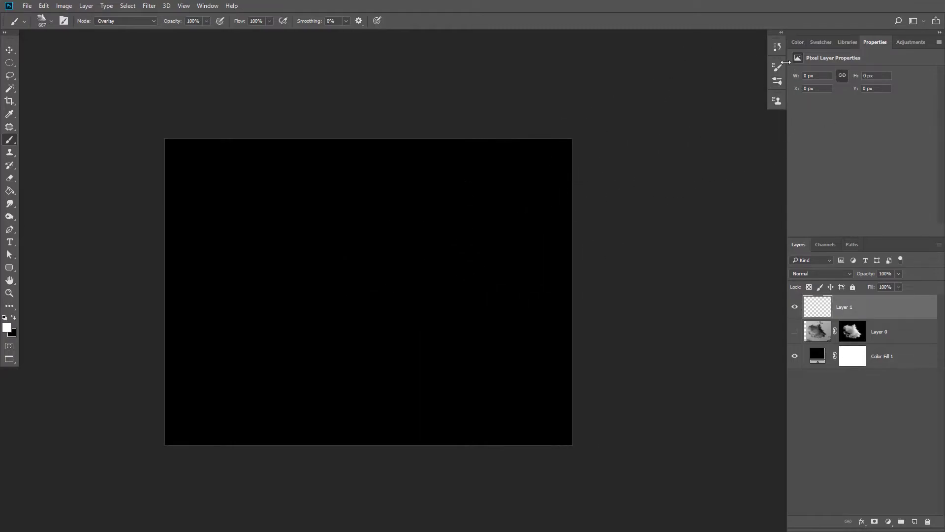
- Shrink the fog brush tip to about 620 px in the brush settings
left_click(777, 80)
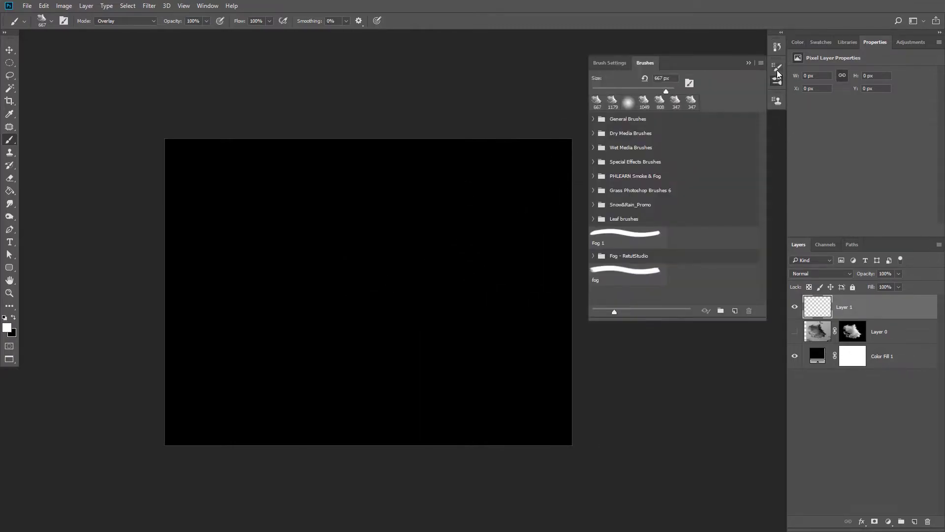
left_click(777, 70)
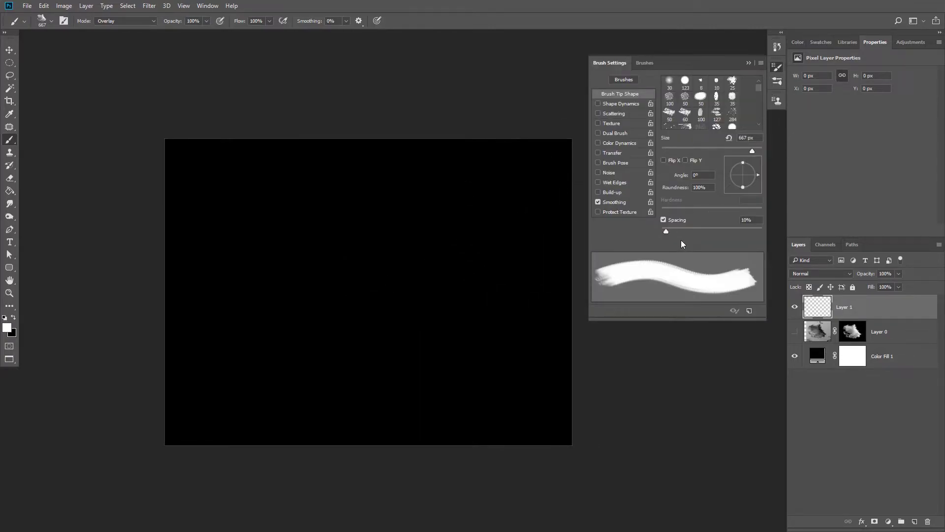
left_click_drag(369, 253, 358, 253)
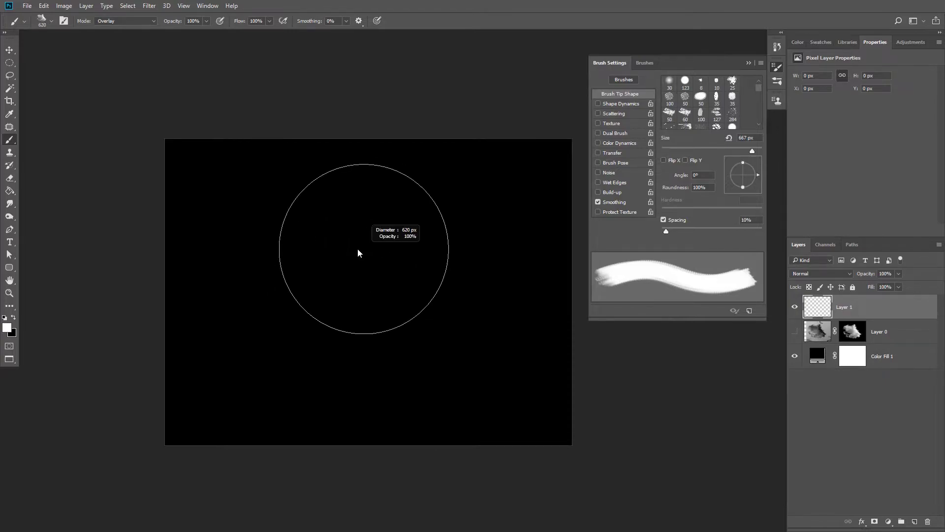
key("period")
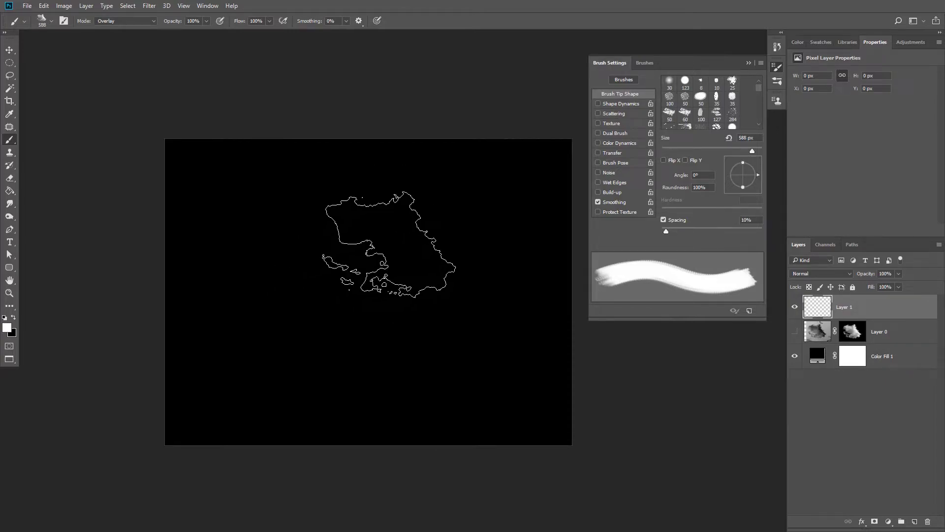
- Enable Shape Dynamics with 40% size jitter and 12% angle jitter, undoing the test stroke
left_click(624, 103)
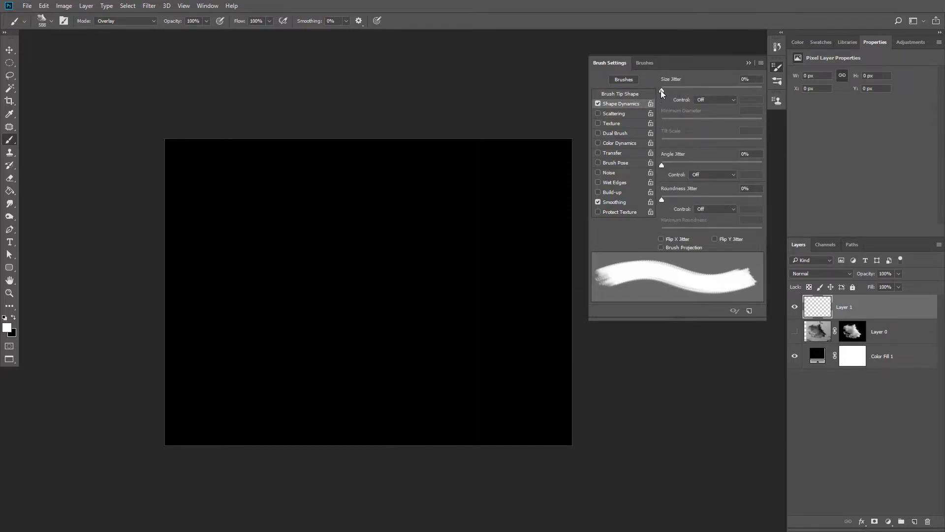
left_click_drag(661, 90, 702, 89)
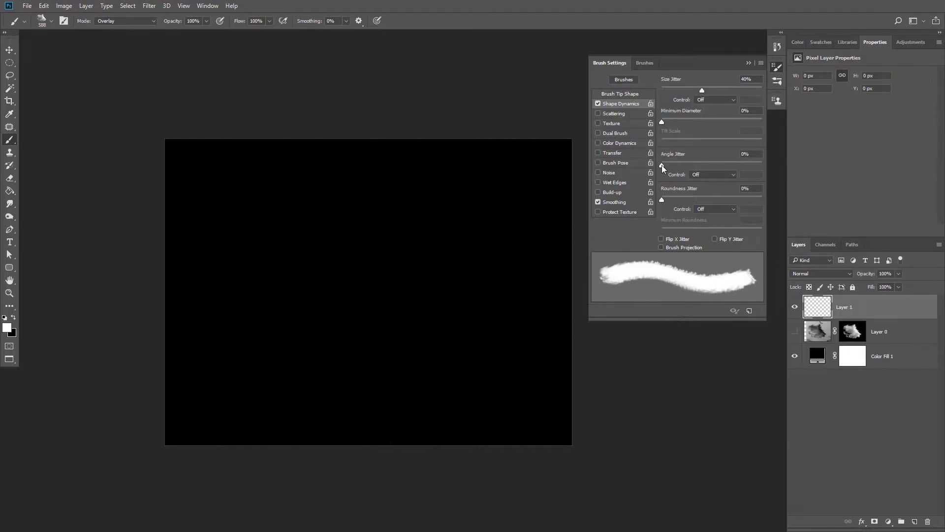
left_click_drag(662, 164, 673, 164)
mouse_move(421, 274)
left_mouse_down()
mouse_move(318, 296)
mouse_move(369, 244)
left_mouse_up()
key("ctrl+z")
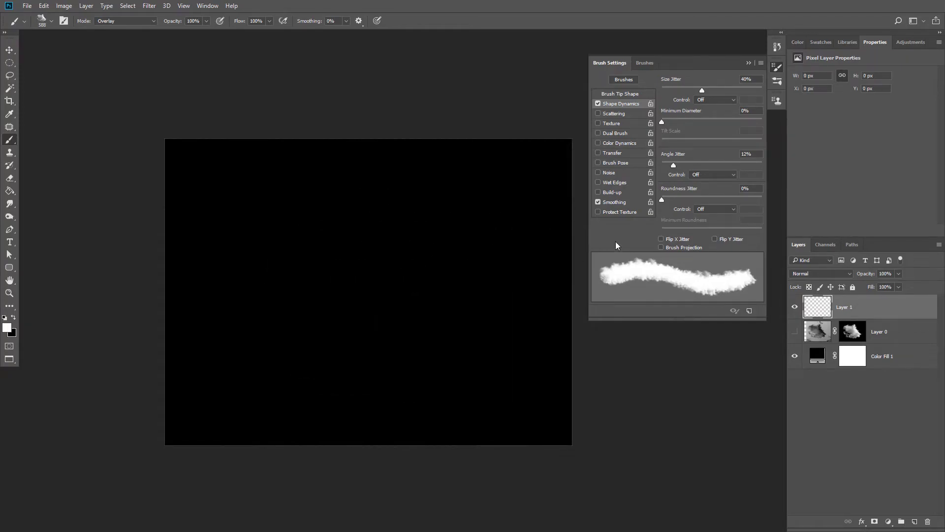
- Enable Flip X and Flip Y Jitter and stamp test cloud dabs across the canvas
left_click(661, 239)
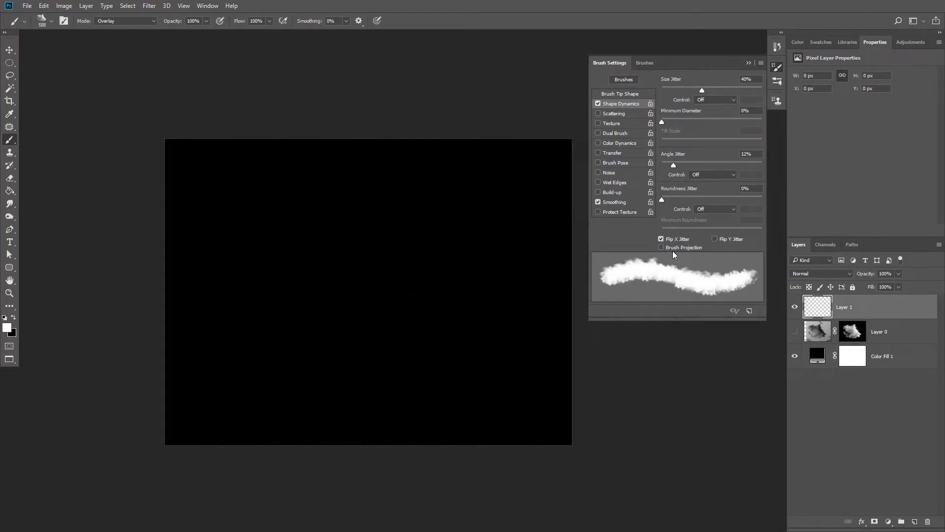
left_click(714, 239)
left_click_drag(414, 302, 362, 295)
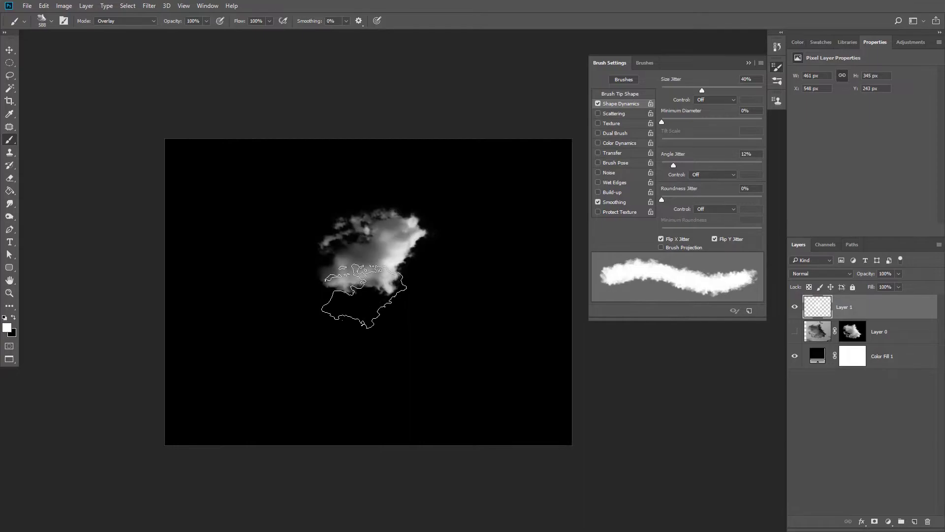
left_click(363, 302)
left_click(318, 259)
left_click(340, 211)
left_click(432, 239)
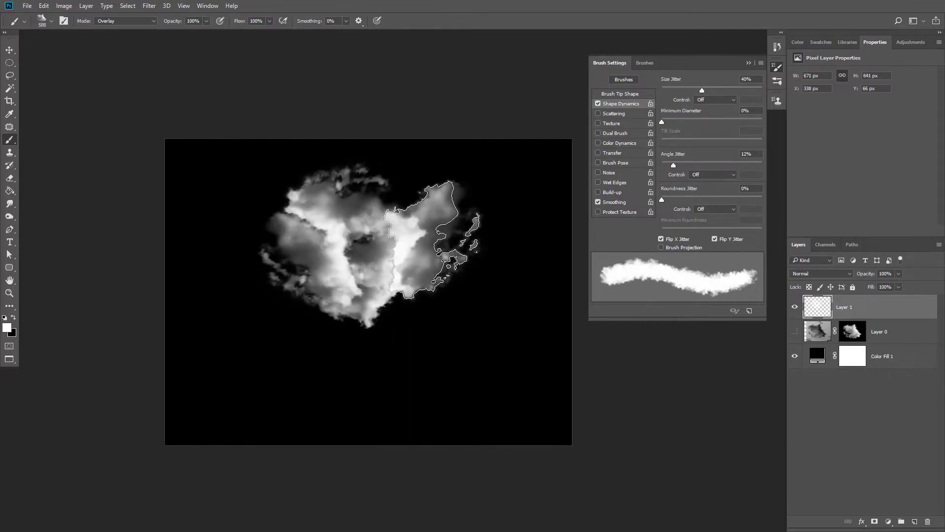
left_click(417, 317)
left_click(363, 336)
left_click(314, 329)
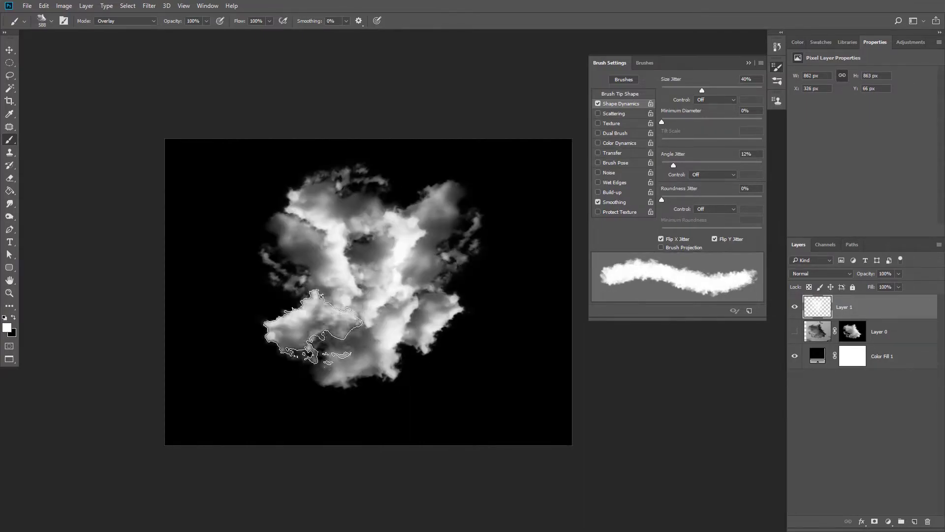
- Paint a large test cloud across the lower canvas, then undo the test strokes
left_click_drag(296, 325, 414, 325)
key("ctrl+z")
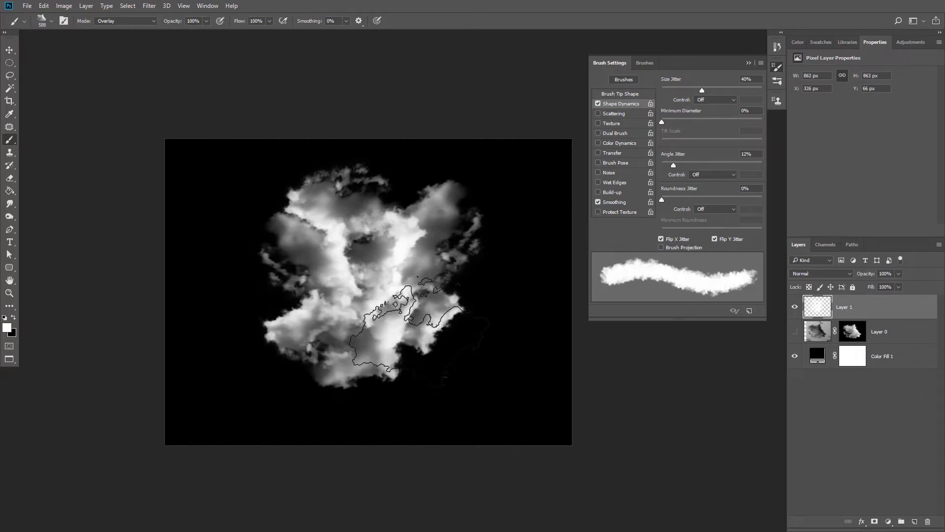
key("ctrl+z")
key("ctrl+z")
key("ctrl+z")
key("ctrl+z")
key("ctrl+z")
key("ctrl+z")
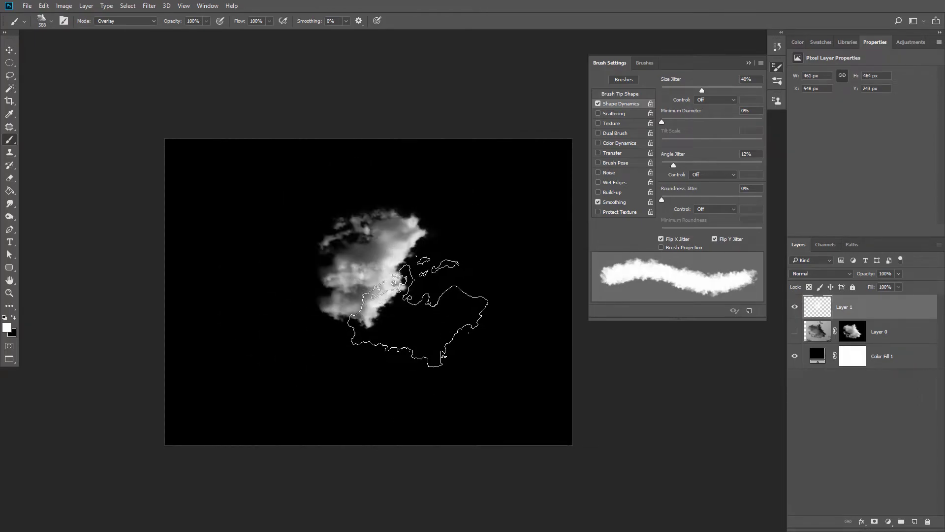
key("ctrl+z")
key("ctrl+z")
key("ctrl+z")
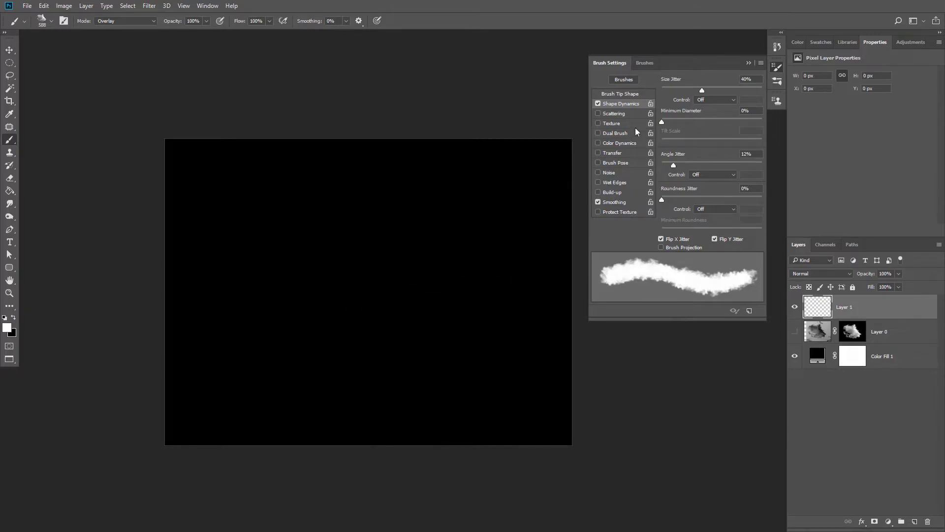
- Enable Scattering at 93% with Both Axes checked
left_click(634, 114)
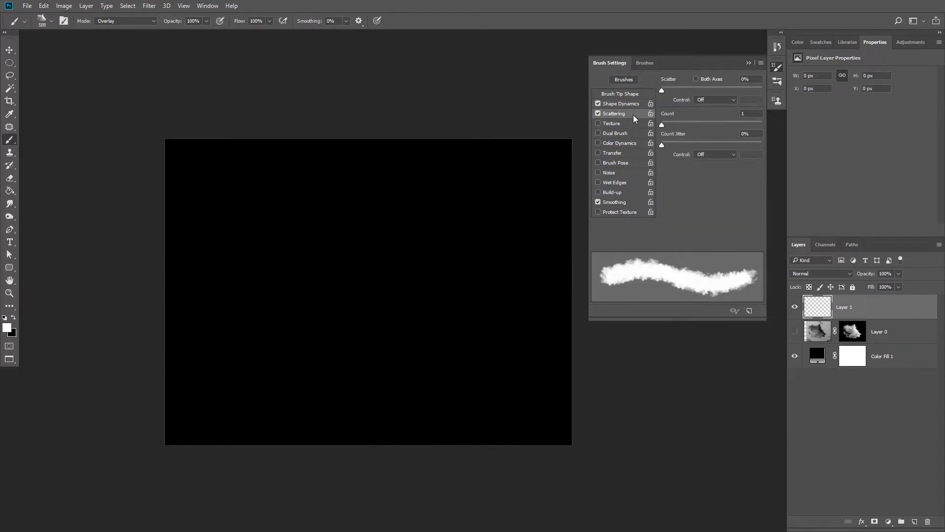
mouse_move(662, 90)
left_mouse_down()
mouse_move(698, 90)
mouse_move(667, 91)
left_mouse_up()
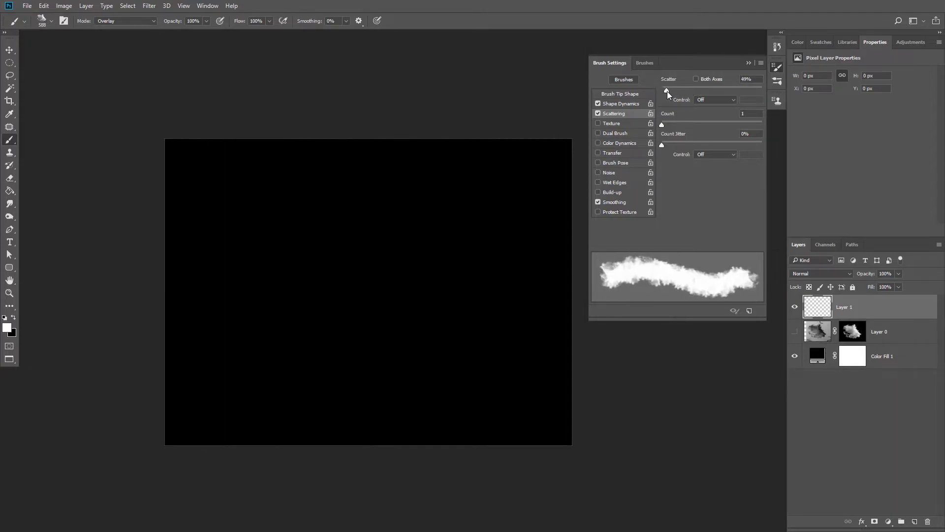
left_click(697, 79)
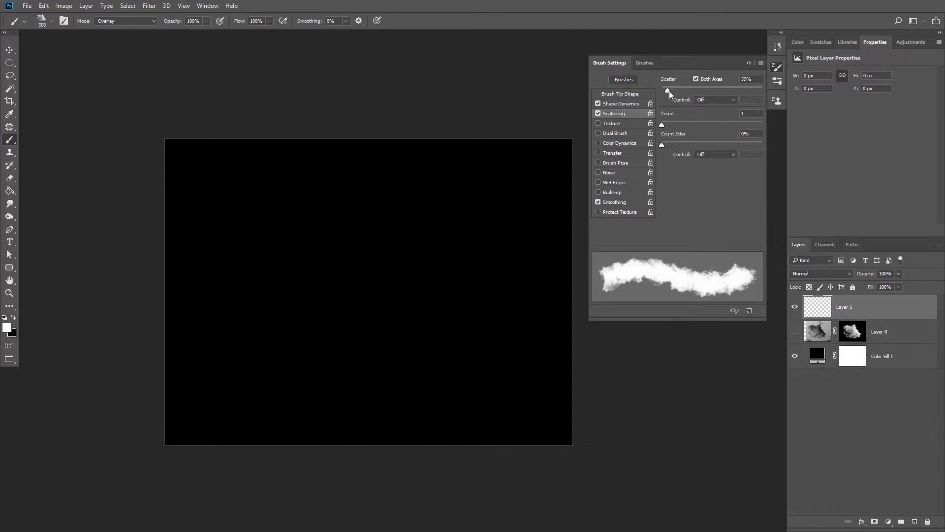
left_click_drag(668, 90, 671, 90)
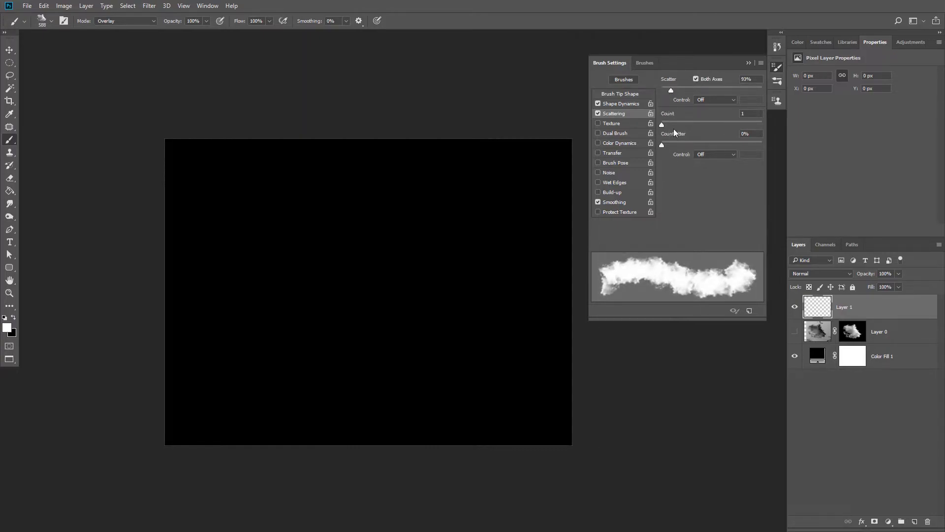
- Test a scattered stroke at Count 6, undo it, and return Count to 1
left_click_drag(662, 124, 695, 125)
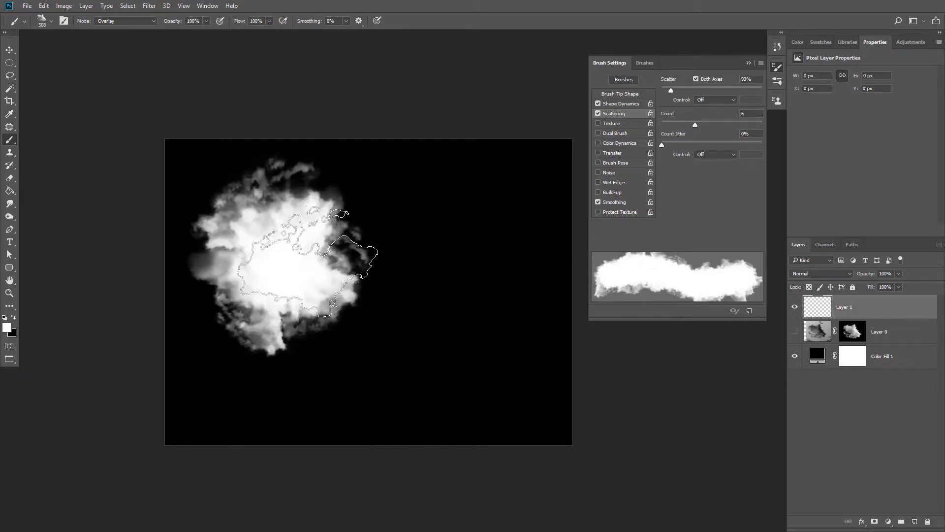
left_click_drag(274, 244, 421, 295)
key("ctrl+z")
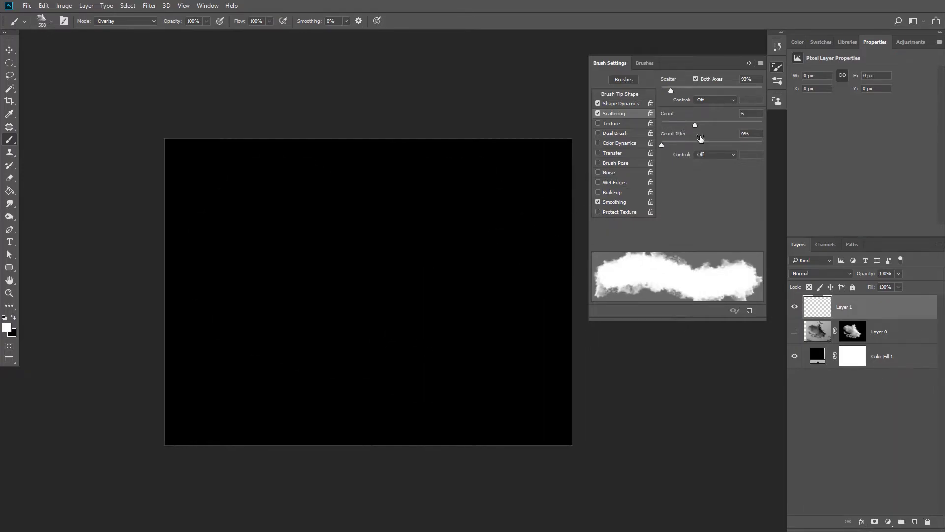
left_click_drag(694, 124, 648, 127)
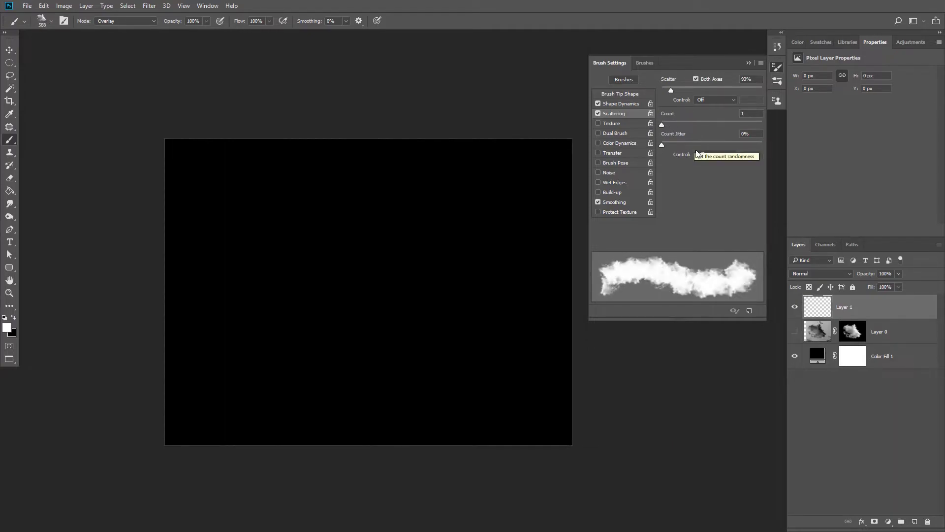
- Enable Transfer, raise Opacity Jitter, and test-paint a cloud stroke, then undo it
left_click(613, 152)
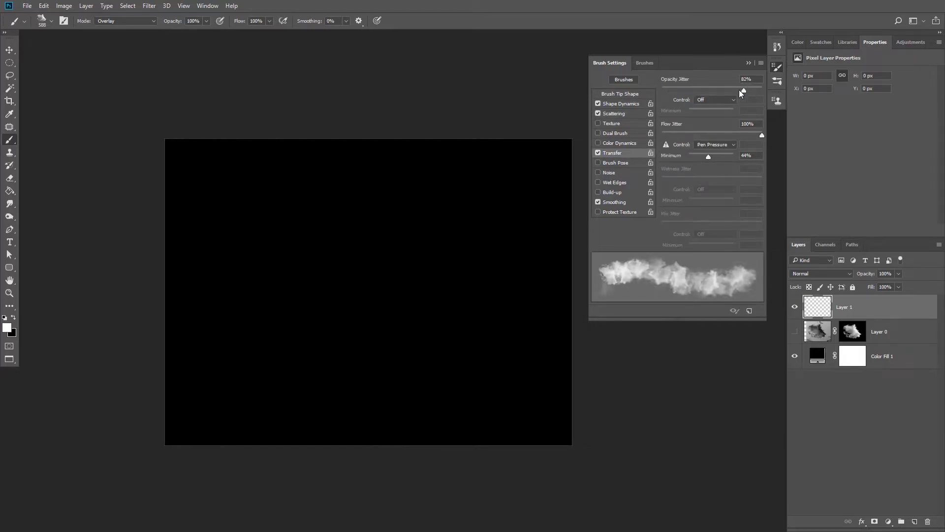
left_click_drag(743, 90, 652, 95)
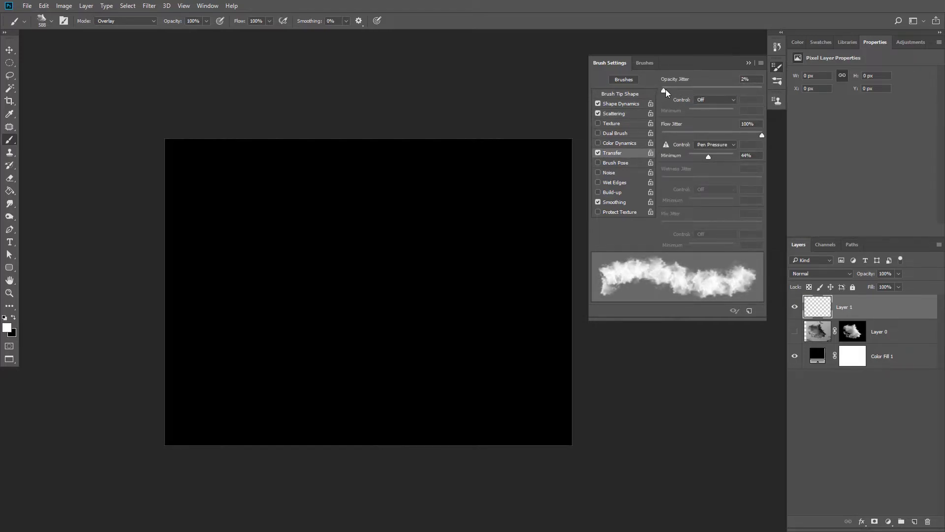
left_click_drag(666, 89, 764, 90)
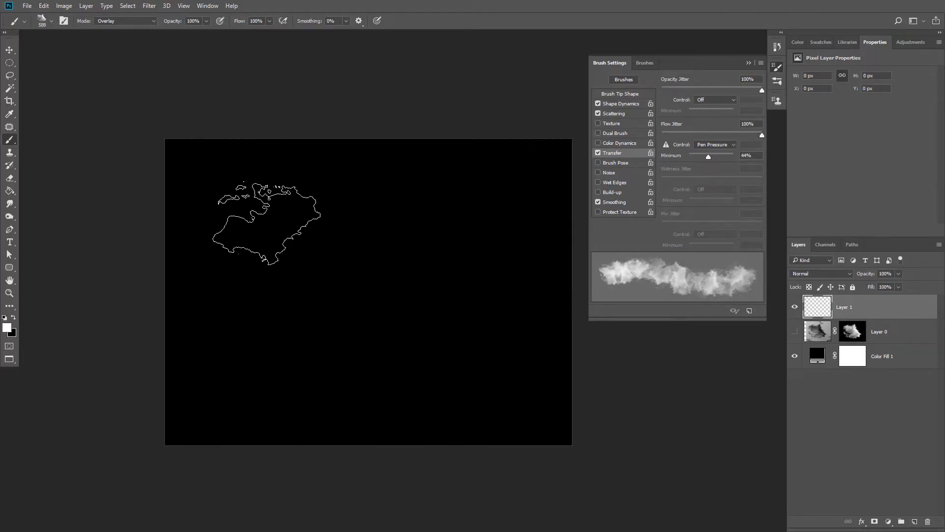
left_click_drag(229, 217, 495, 218)
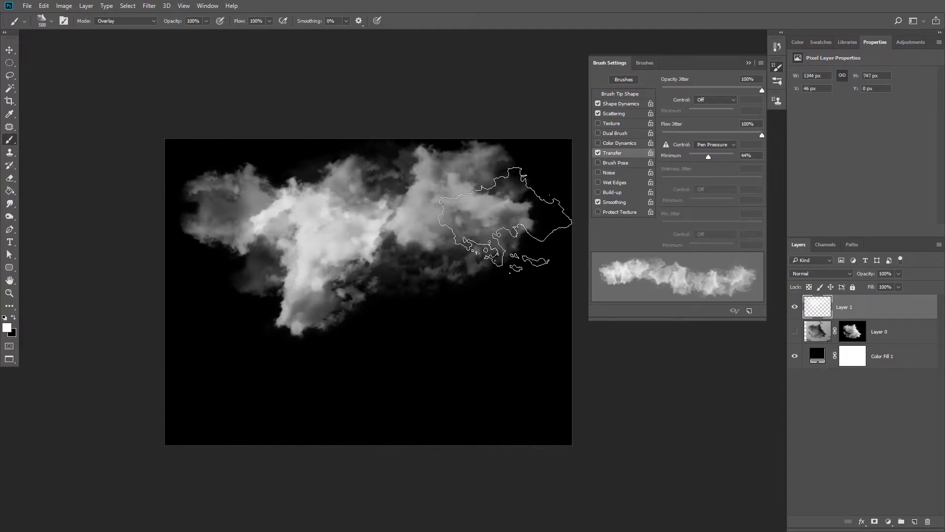
key("ctrl+z")
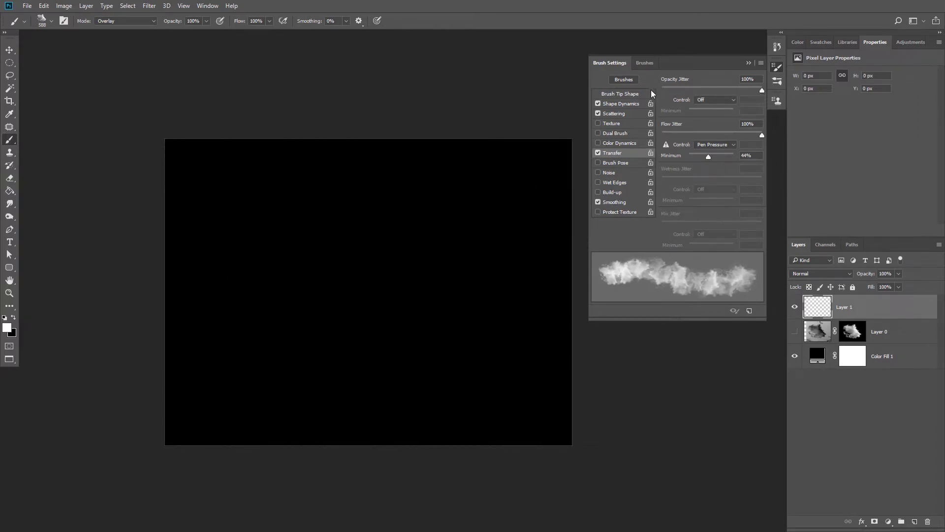
- Compare strokes at 0% and 100% Opacity Jitter, keep 100%, and clear them
left_click_drag(762, 90, 661, 90)
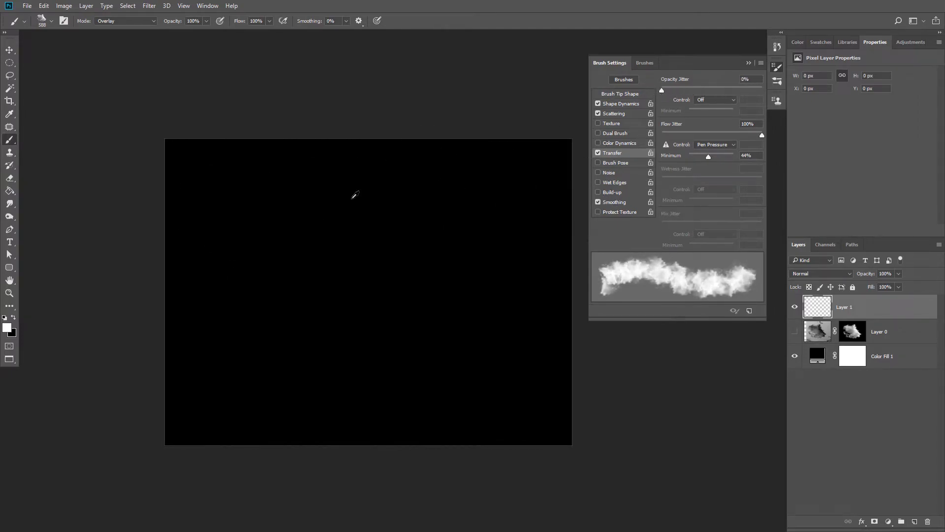
left_click_drag(244, 223, 506, 215)
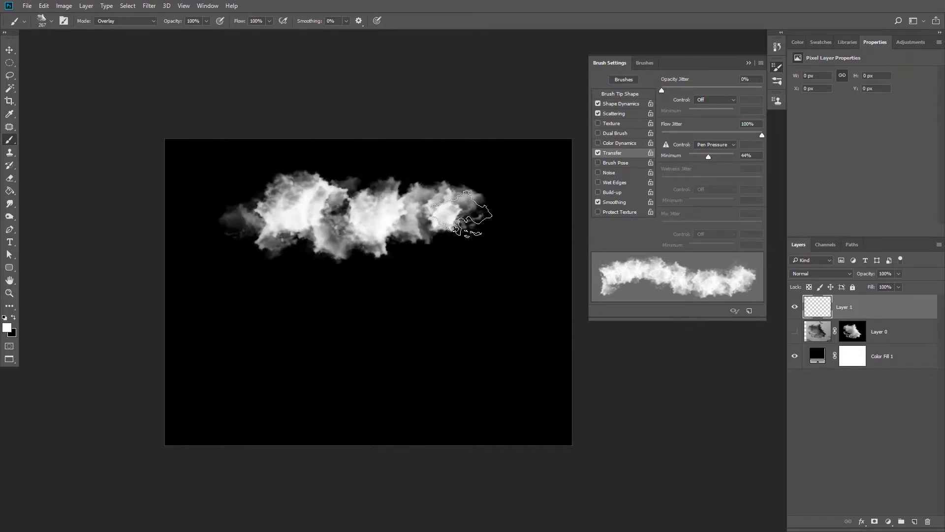
left_click_drag(662, 90, 762, 90)
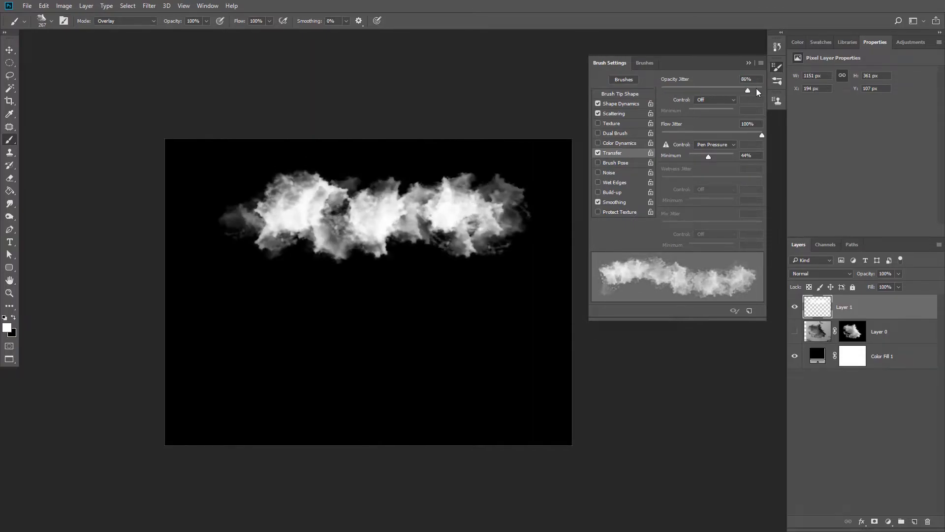
left_click_drag(251, 370, 526, 354)
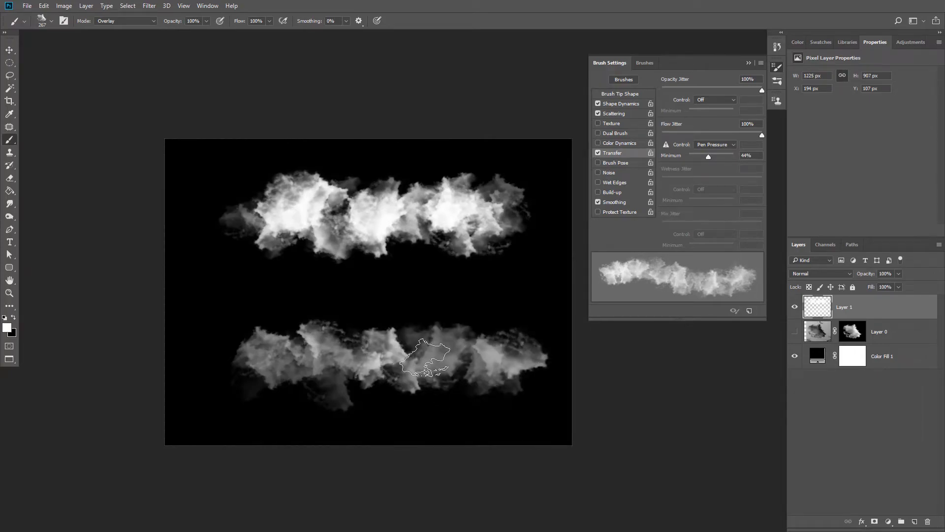
key("ctrl+z")
key("ctrl+z")
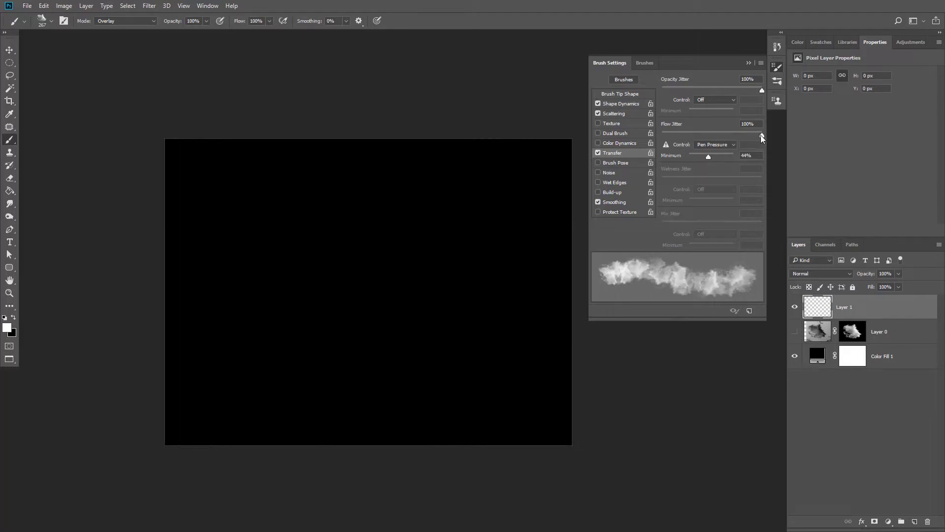
- Set Flow to 10% and Opacity to 20%, then paint faint fog across the canvas centre
mouse_move(760, 135)
left_mouse_down()
mouse_move(714, 135)
mouse_move(763, 135)
left_mouse_up()
type("10")
type("20")
key("Return")
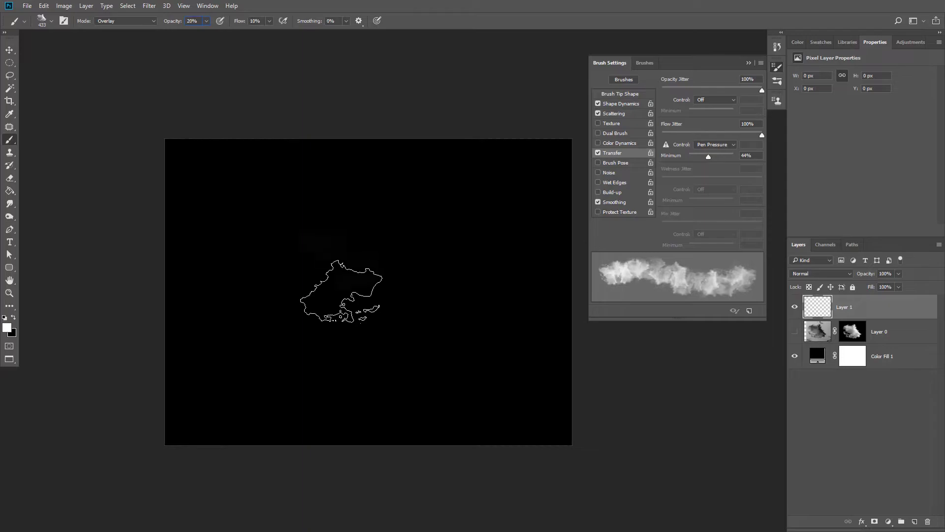
left_click(362, 284)
mouse_move(357, 286)
left_mouse_down()
mouse_move(389, 272)
mouse_move(433, 278)
mouse_move(354, 332)
left_mouse_up()
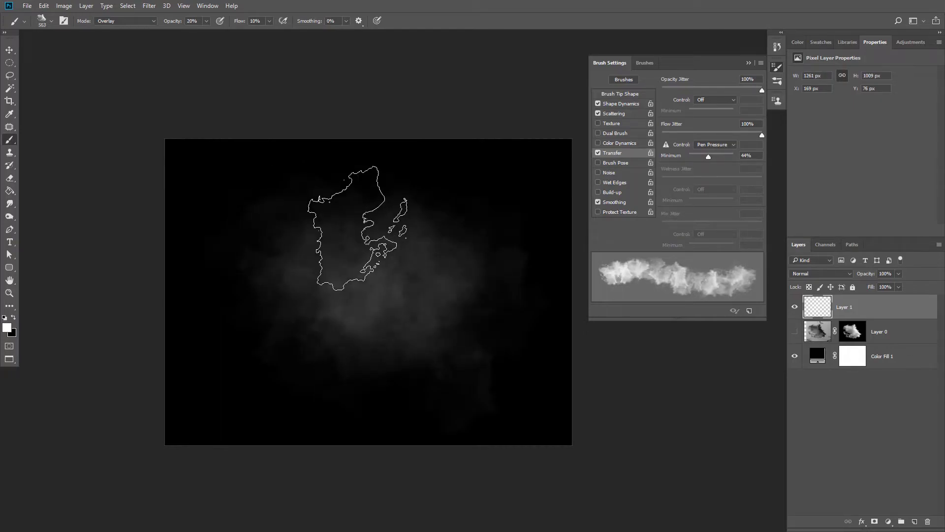
mouse_move(333, 237)
left_mouse_down()
mouse_move(385, 204)
mouse_move(400, 255)
mouse_move(244, 288)
mouse_move(382, 376)
left_mouse_up()
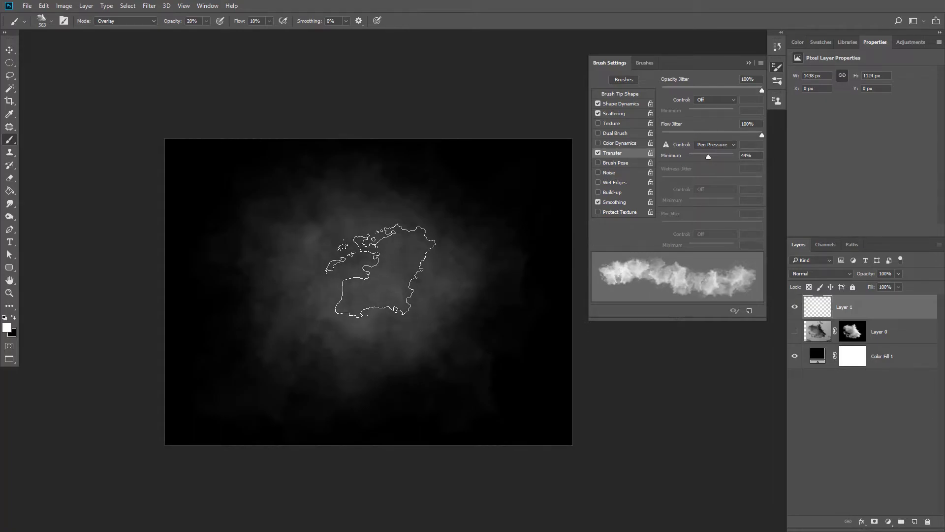
- Save the tuned brush as a new preset 'fog 1' and bring up the presets list
left_click(761, 63)
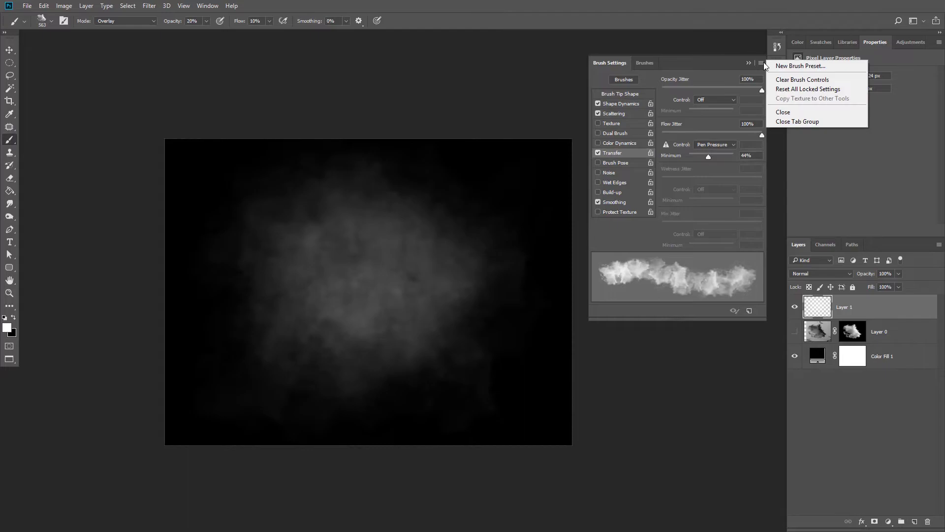
left_click(817, 67)
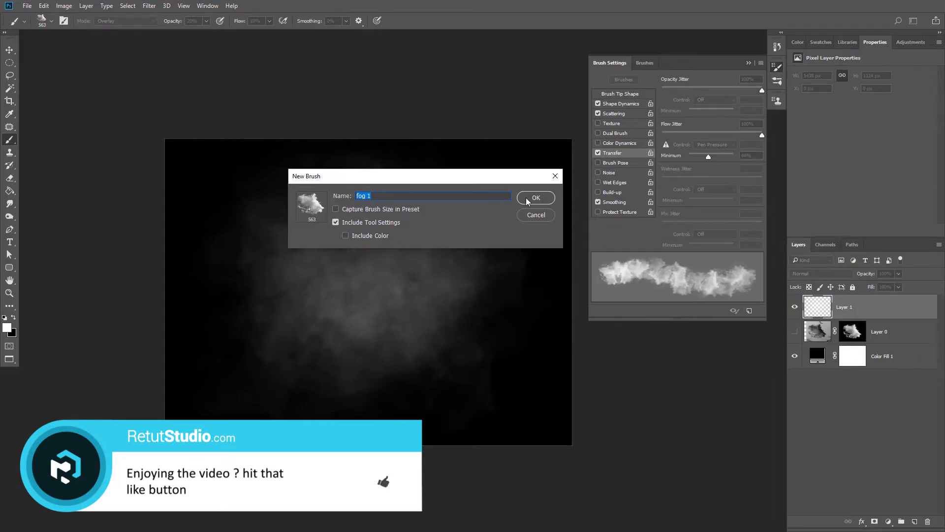
left_click(535, 198)
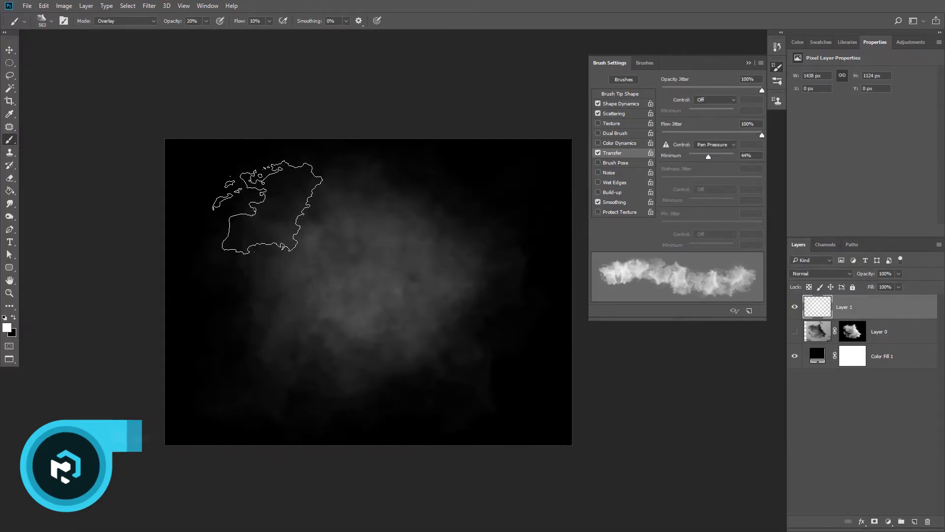
right_click(277, 206)
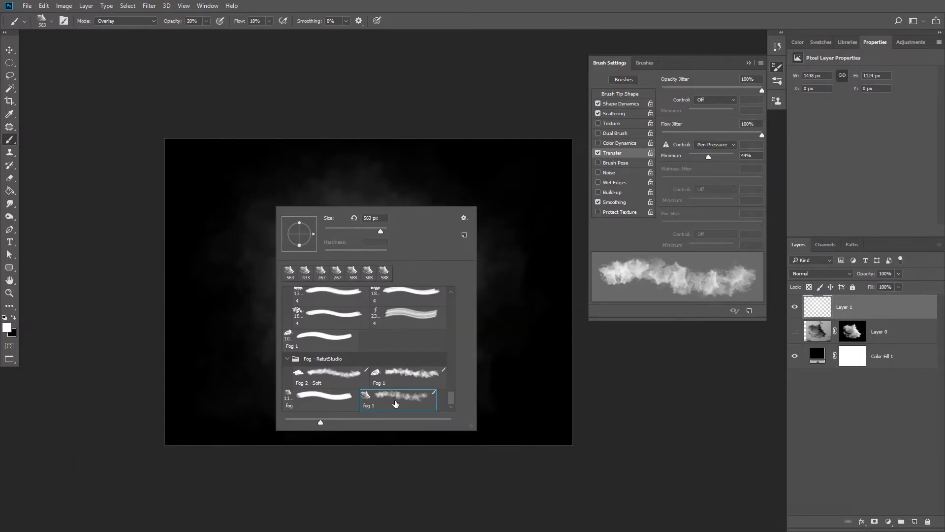
- Delete the 'fog' brush preset
left_click(337, 403)
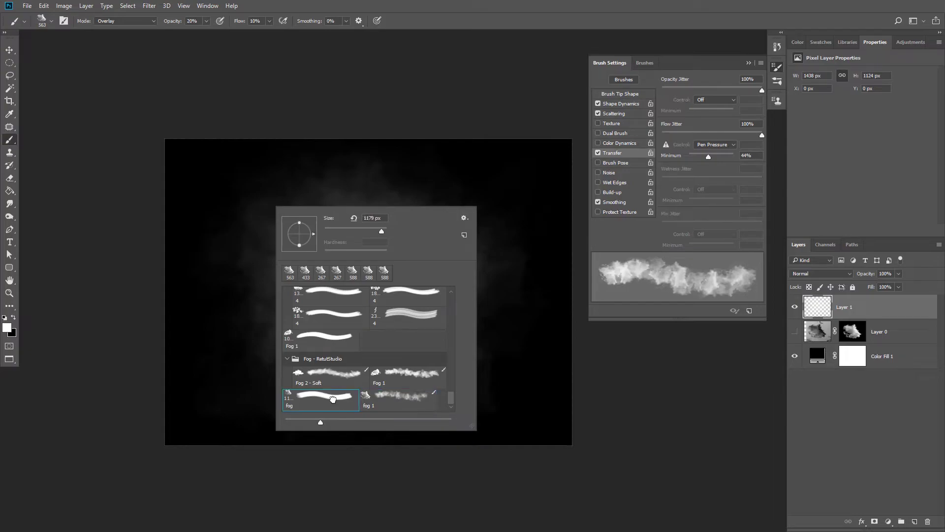
right_click(332, 400)
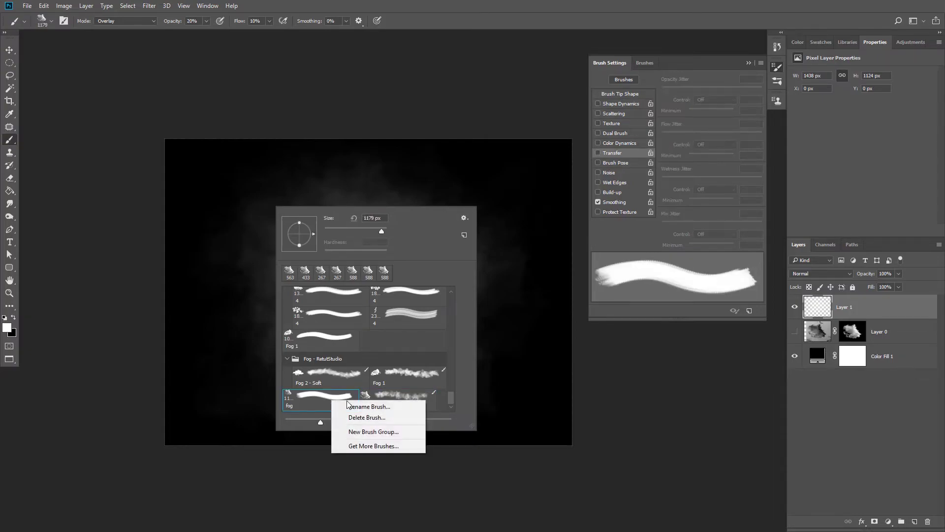
left_click(366, 417)
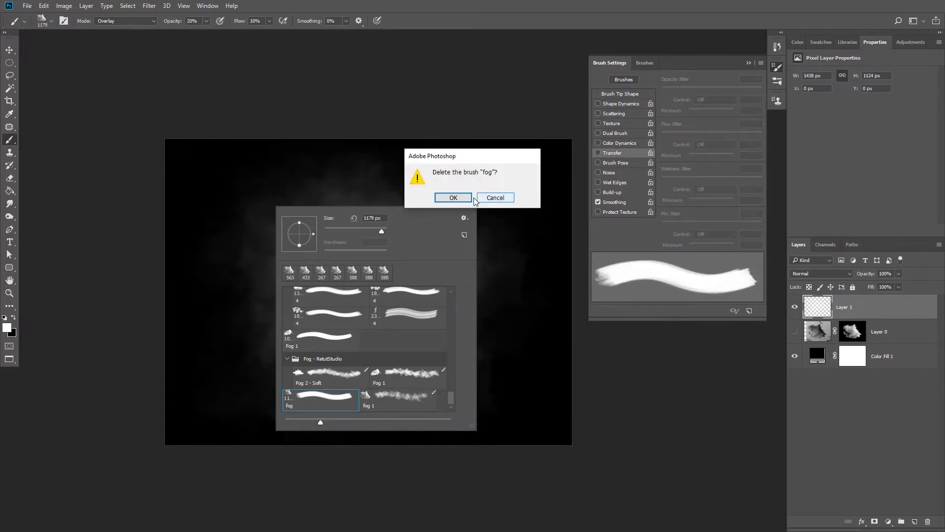
left_click(454, 196)
- Try the 'fog 1' and 'Fog 2 - Soft' presets with a test dab
left_click(323, 401)
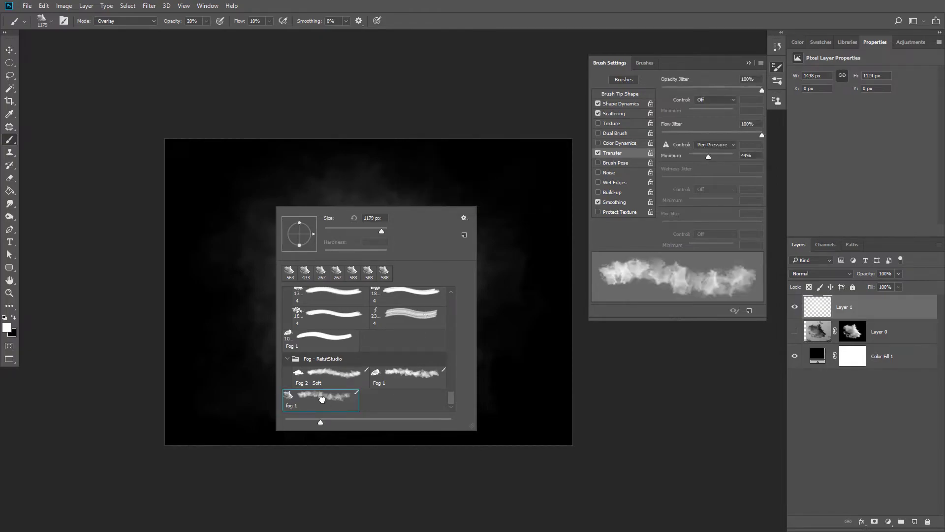
left_click(339, 378)
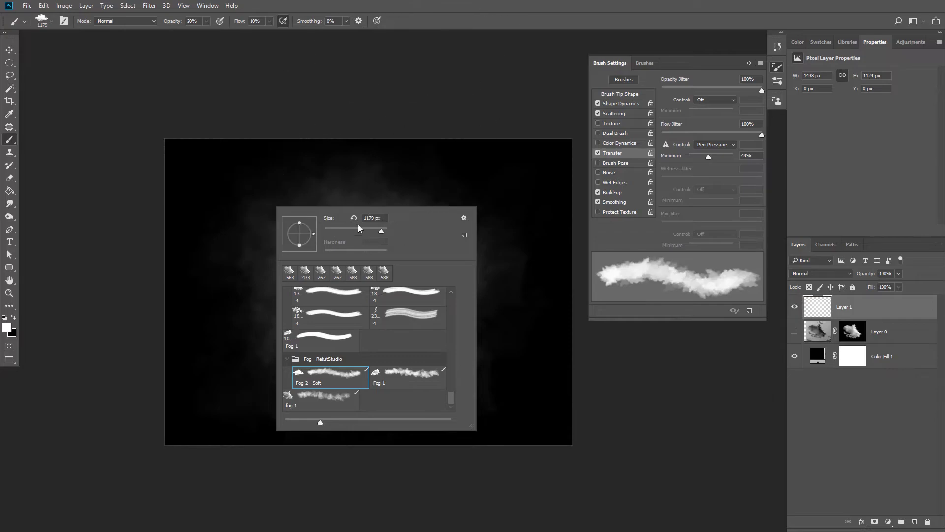
left_click(424, 159)
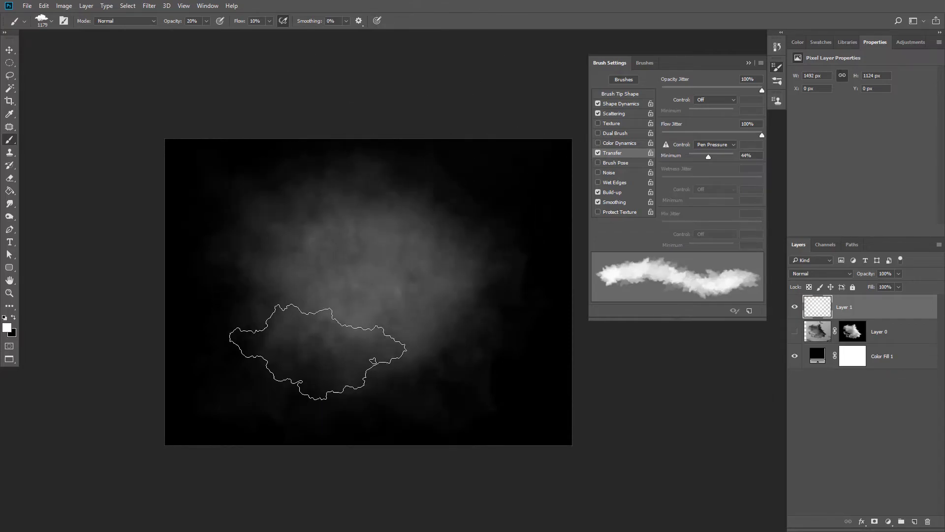
left_click(333, 348)
- Select 'fog 1' and move it into the Fog group
right_click(350, 243)
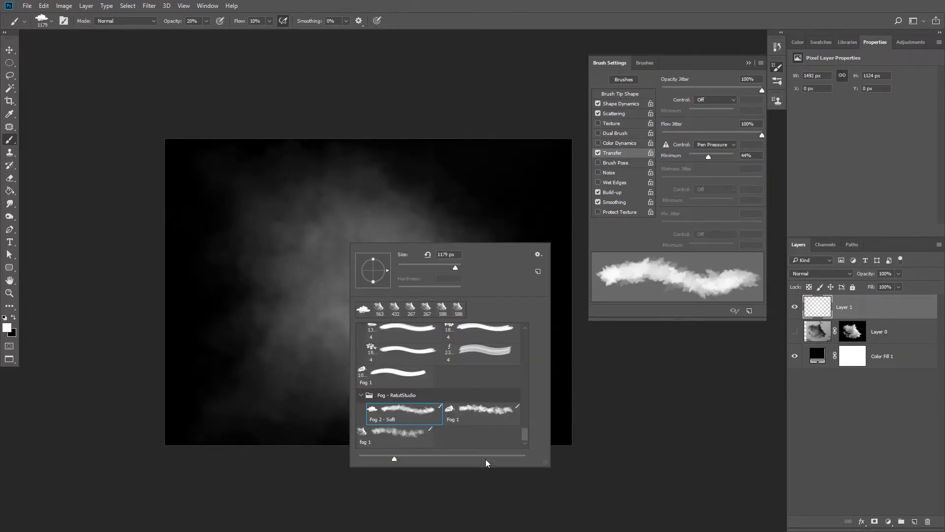
double_click(480, 411)
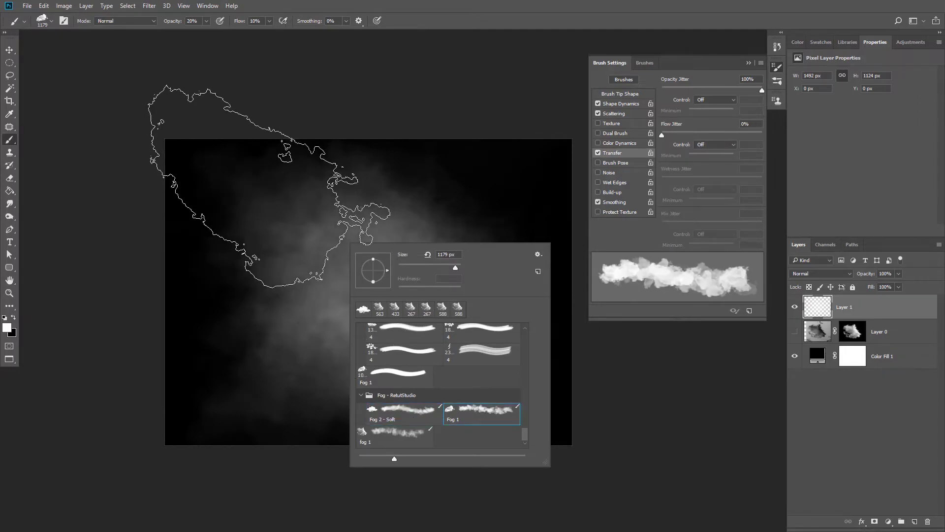
right_click(383, 247)
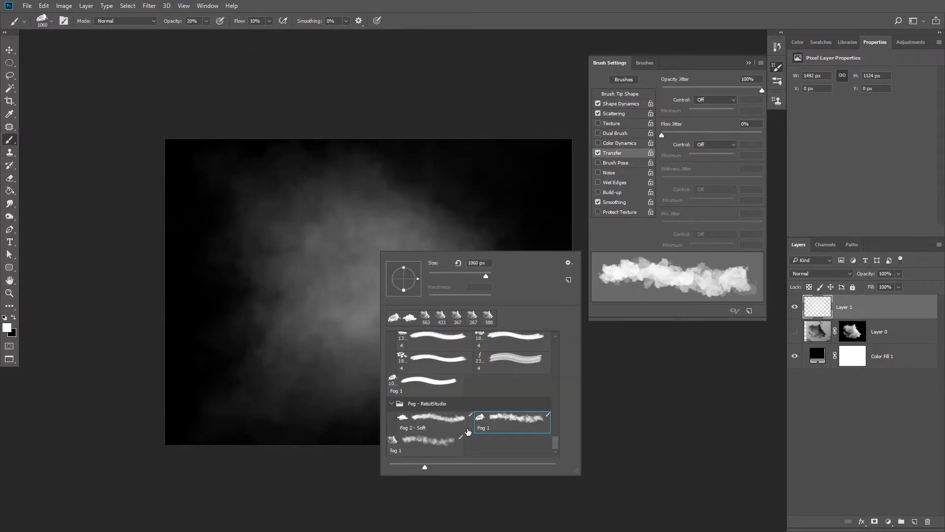
left_click(437, 442)
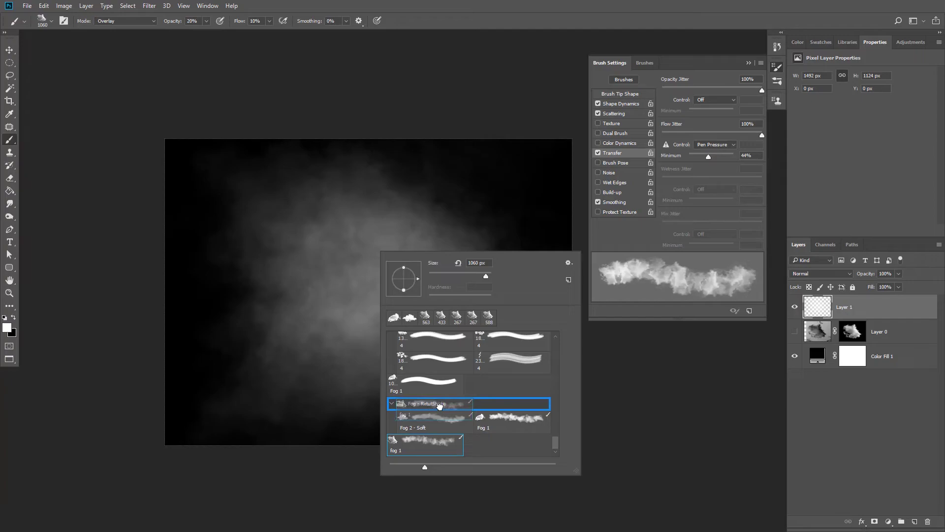
left_click_drag(440, 406, 440, 406)
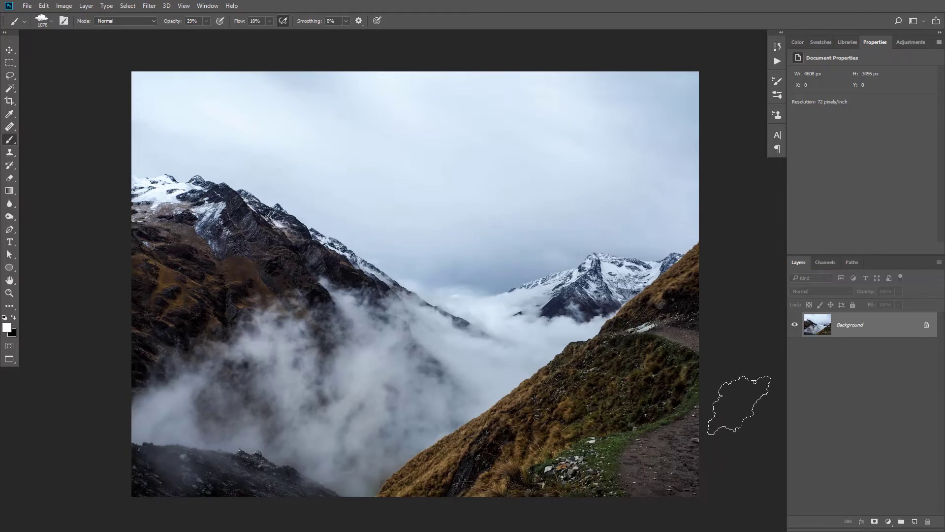
- Add Layer 1, sample grey from the fog, and paint mist over the left mountainside
left_click(914, 523)
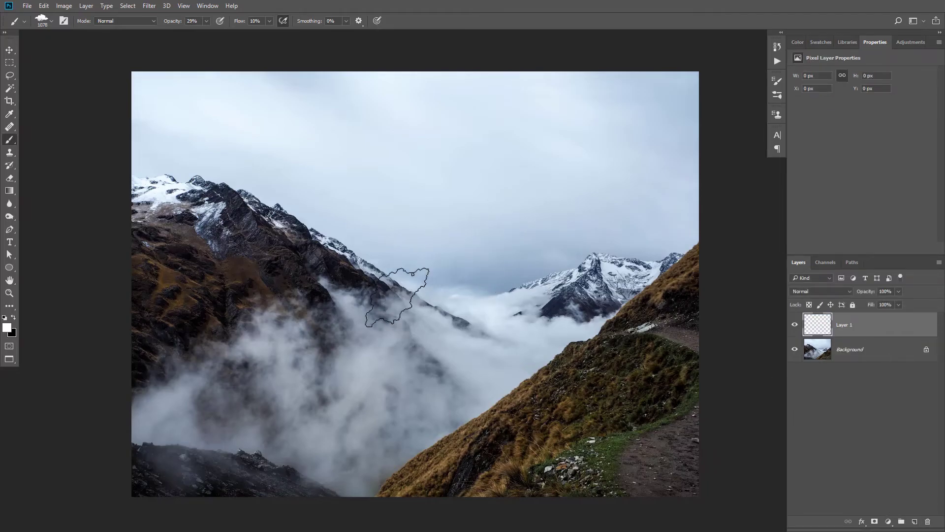
left_click(257, 344, "alt")
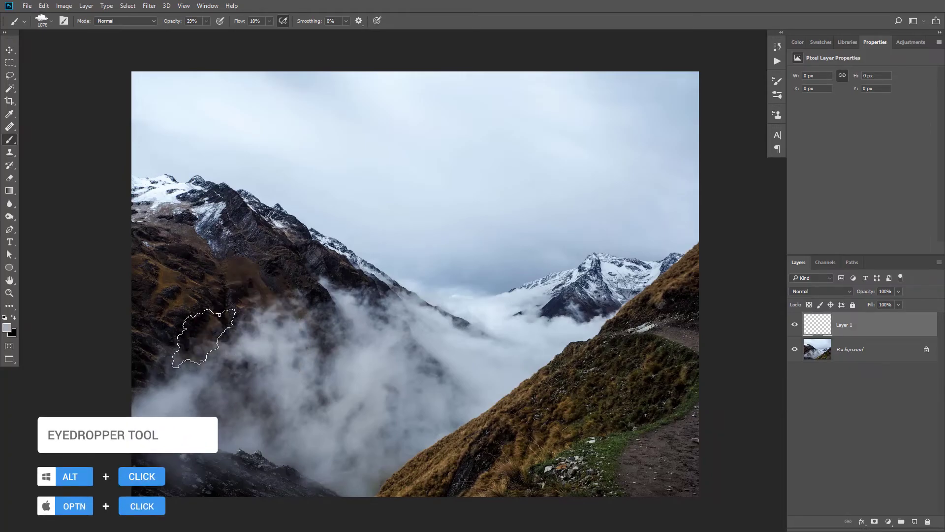
mouse_move(235, 306)
left_mouse_down()
mouse_move(195, 311)
mouse_move(148, 355)
left_mouse_up()
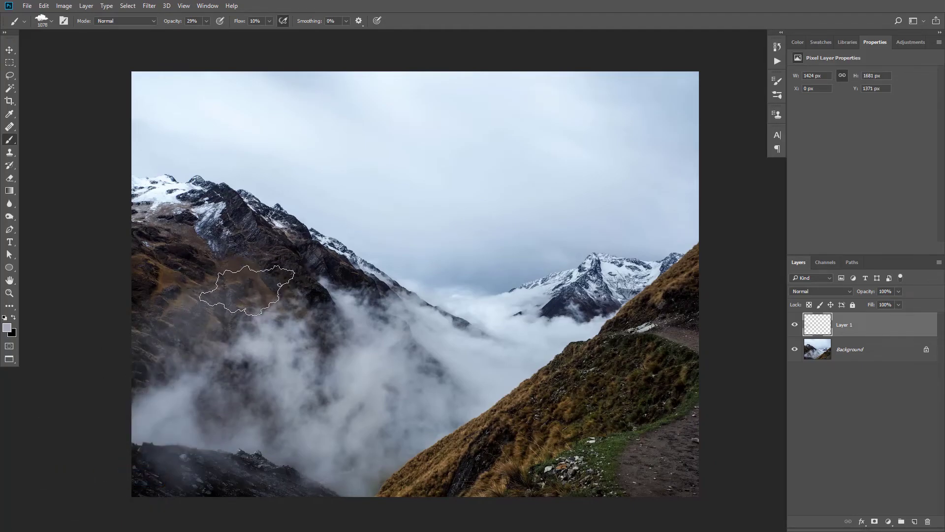
mouse_move(255, 273)
left_mouse_down()
mouse_move(218, 314)
mouse_move(170, 299)
left_mouse_up()
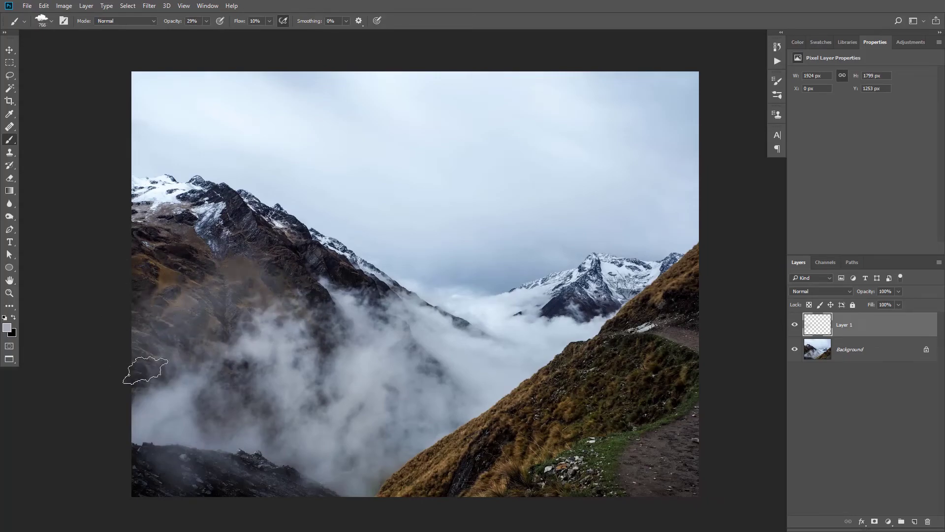
mouse_move(134, 373)
left_mouse_down()
mouse_move(274, 281)
mouse_move(222, 266)
mouse_move(265, 292)
mouse_move(148, 288)
left_mouse_up()
scroll(229, 296, "up", 1)
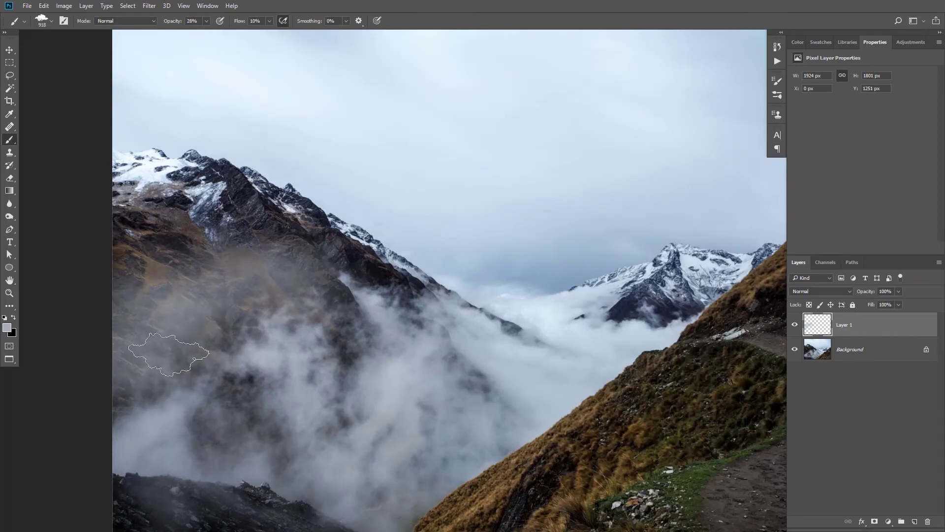
left_click_drag(237, 272, 200, 281)
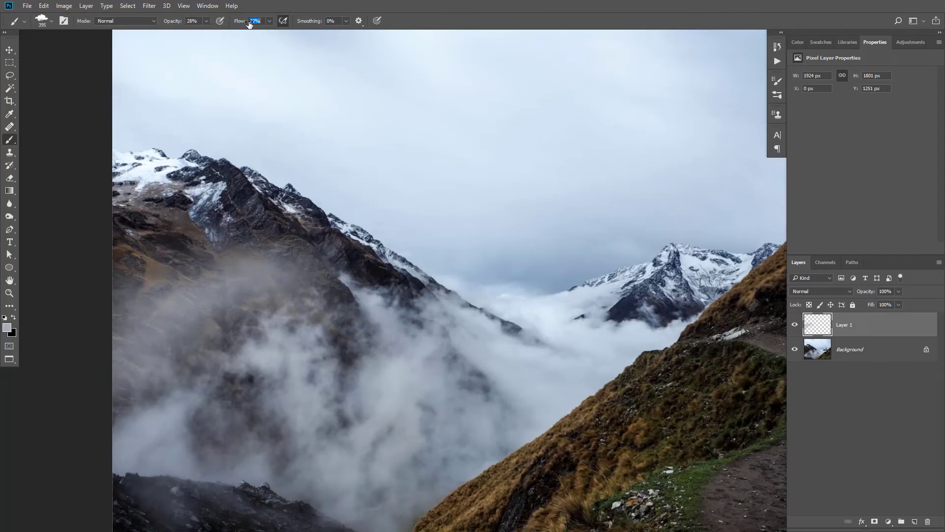
- Sample a lighter fog colour, lower opacity to 18%, and paint light fog on the left slope
left_click(537, 317, "alt")
left_click_drag(169, 310, 191, 318)
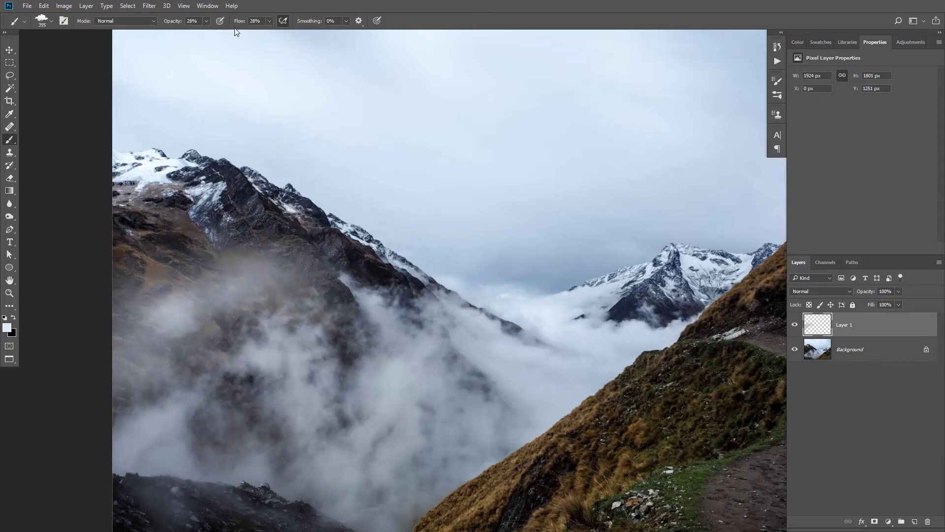
type("18")
key("Return")
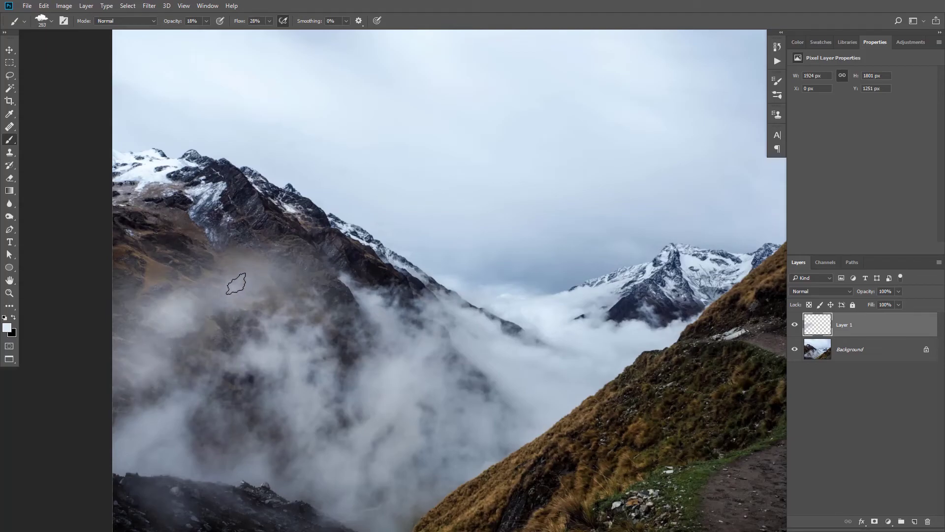
key("bracketright")
key("bracketright")
key("bracketright")
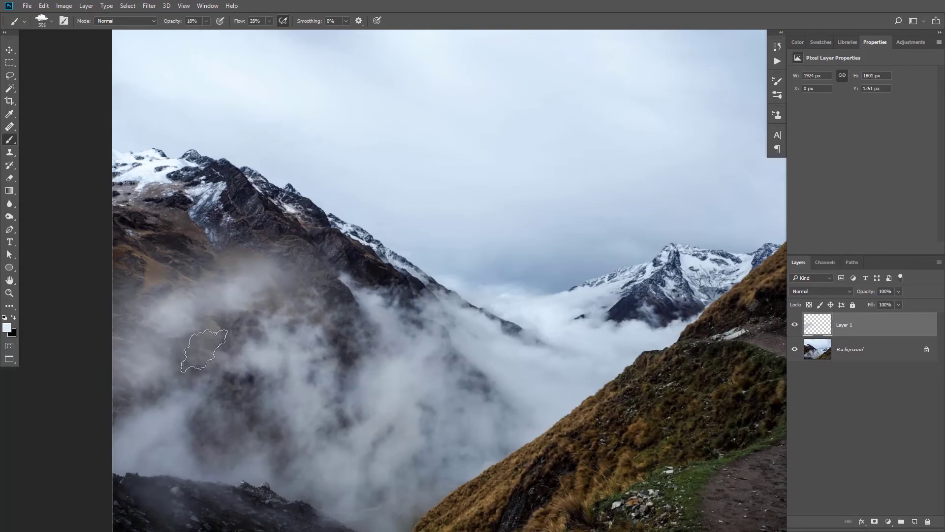
key("bracketleft")
key("bracketleft")
key("bracketleft")
- Paint more light fog on the left slope, resizing the brush between about 190 and 468 px
left_click_drag(215, 266, 281, 281)
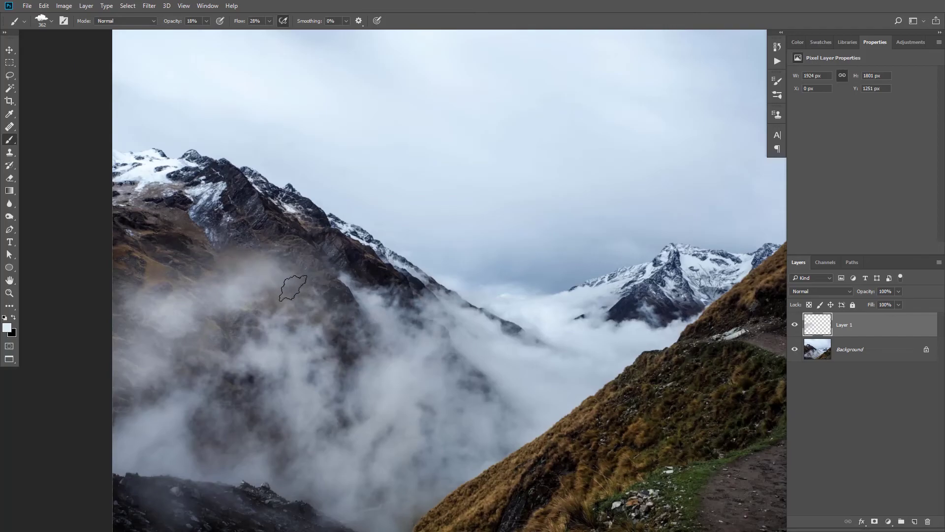
key("bracketleft")
key("bracketleft")
key("bracketleft")
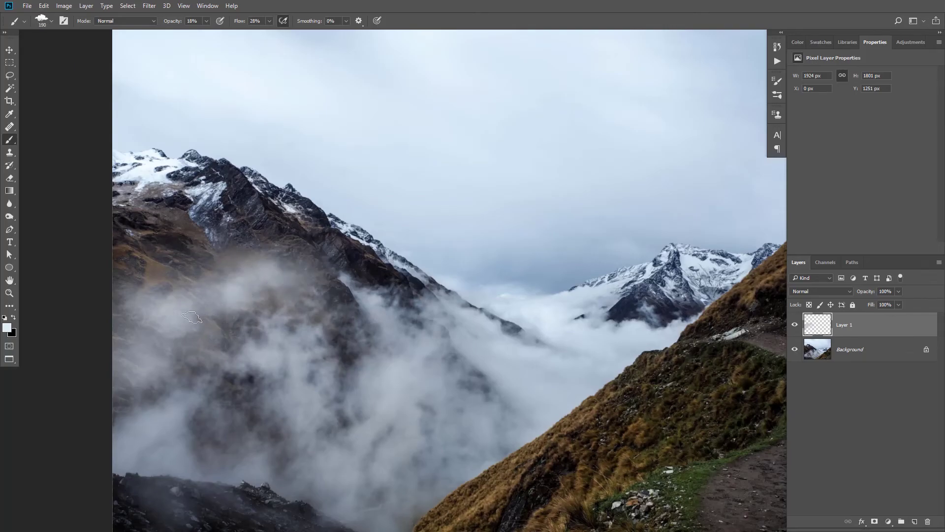
key("bracketright")
key("bracketright")
key("bracketright")
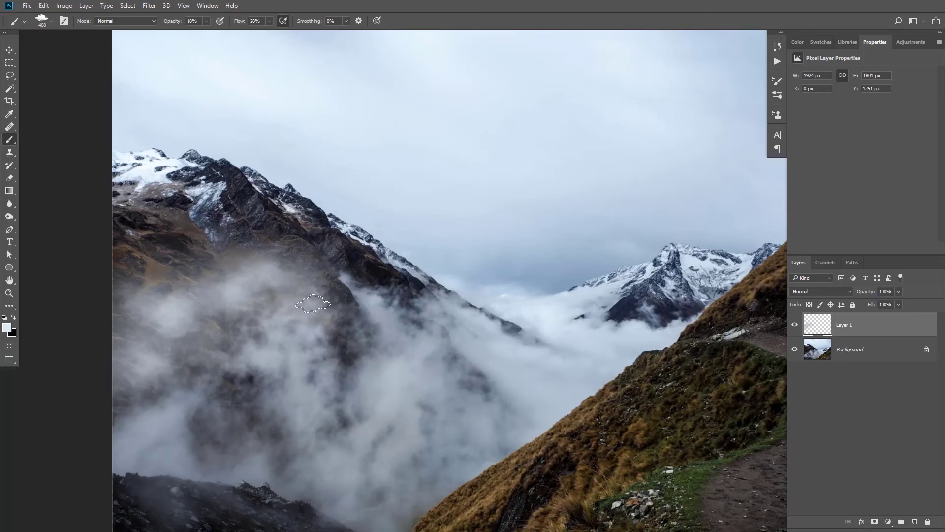
key("bracketleft")
key("bracketleft")
key("bracketleft")
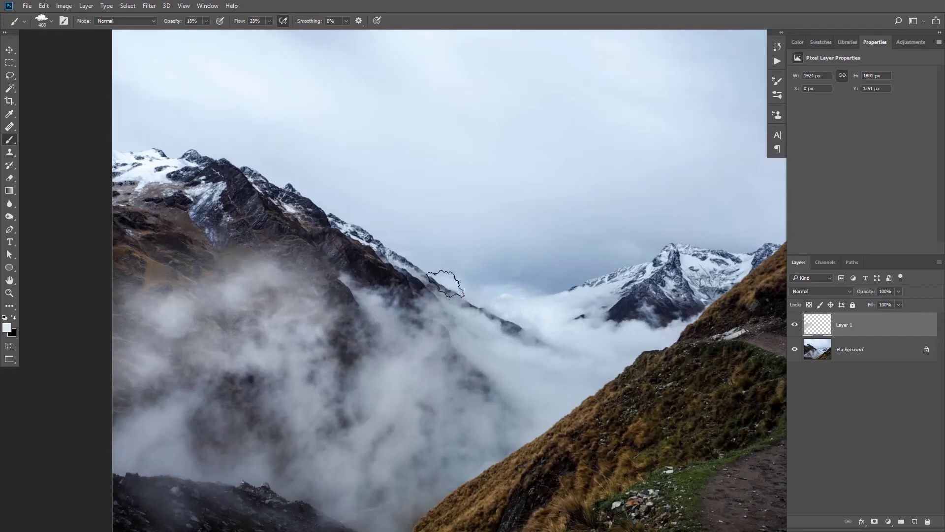
- Toggle Layer 1's visibility to compare the mountain photo with and without the painted fog
left_click(795, 325)
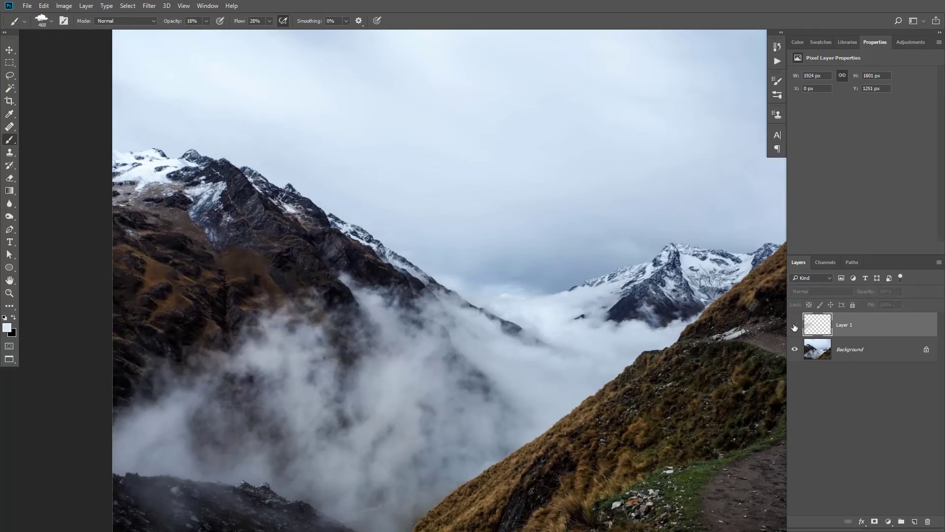